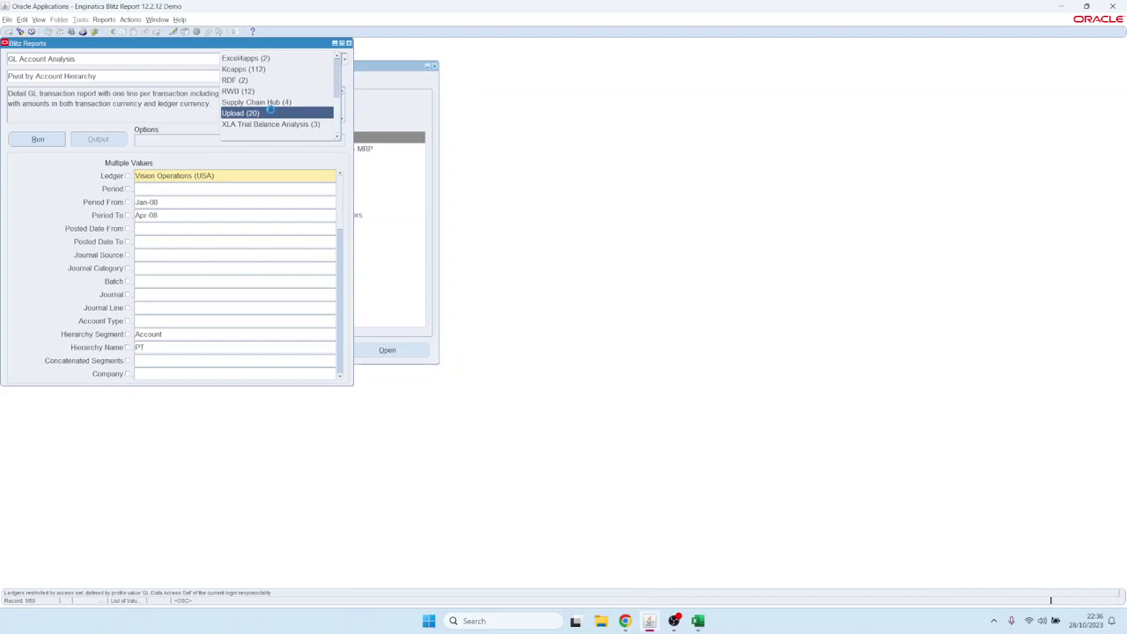
Filter the reports to the Upload category and open the PO Requisition Upload report.
{"action": "left_click", "coordinate": [270, 111]}
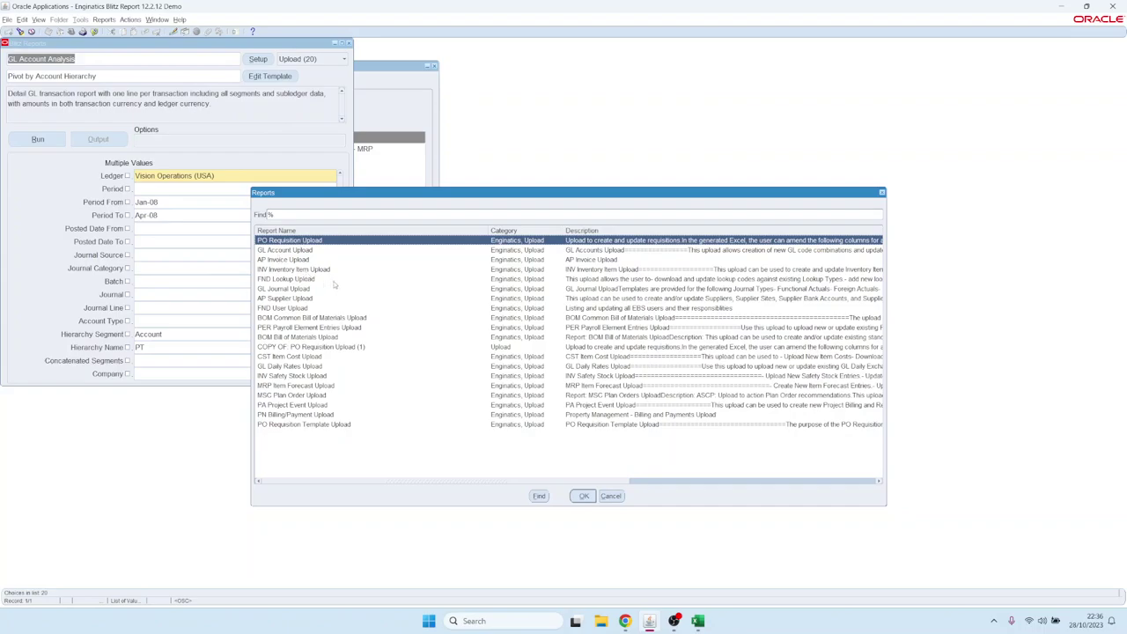
{"action": "key", "text": "Down"}
{"action": "key", "text": "Down"}
{"action": "key", "text": "Down"}
{"action": "key", "text": "Up"}
{"action": "key", "text": "Up"}
{"action": "key", "text": "Up"}
{"action": "key", "text": "Escape"}
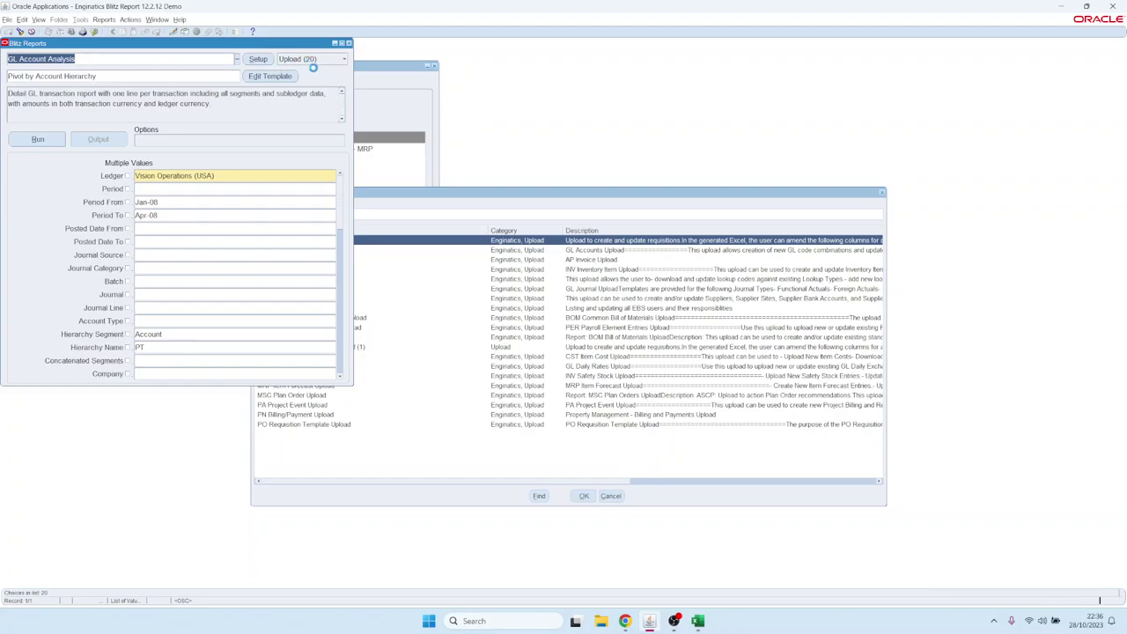
{"action": "left_click", "coordinate": [312, 59]}
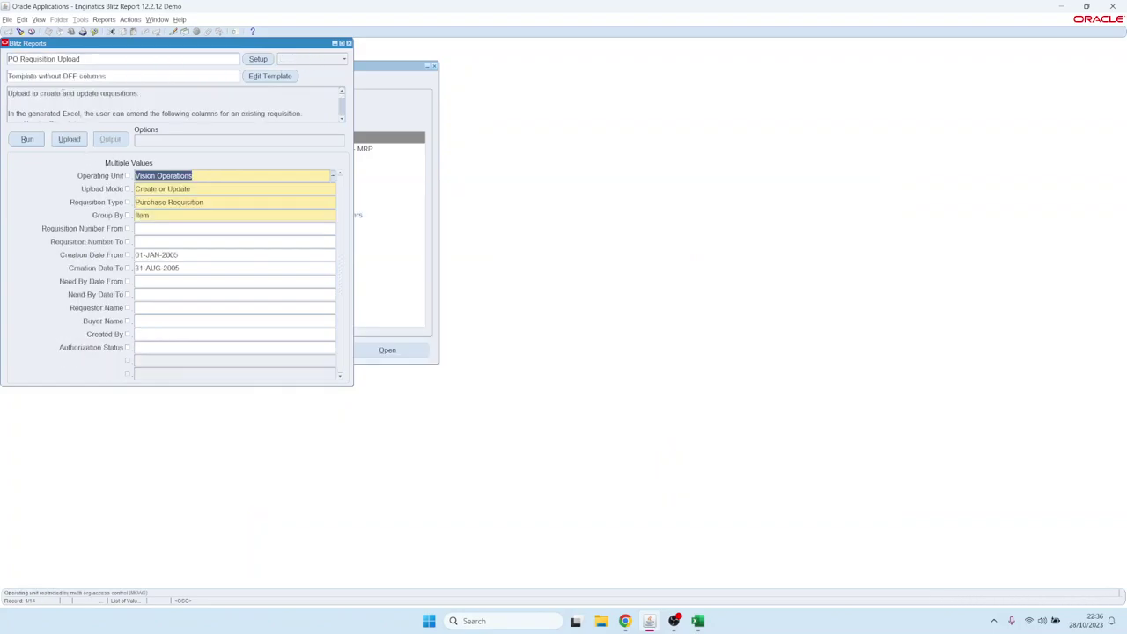
Choose Create or Update as the report's upload mode from its list of values.
{"action": "key", "text": "Tab"}
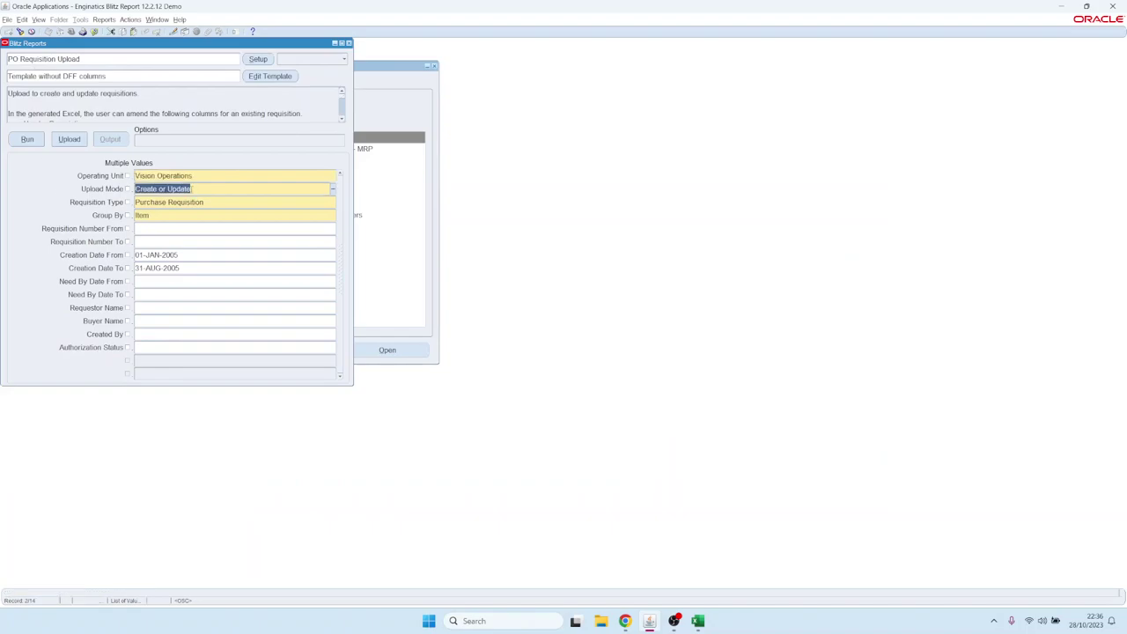
{"action": "key", "text": "ctrl+l"}
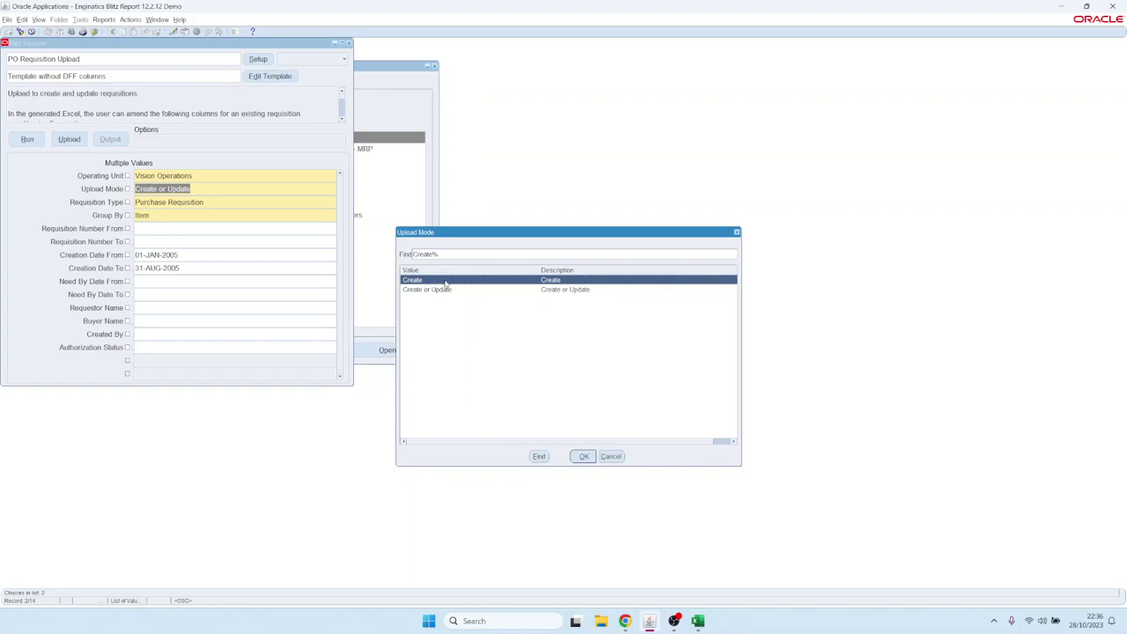
{"action": "key", "text": "Down"}
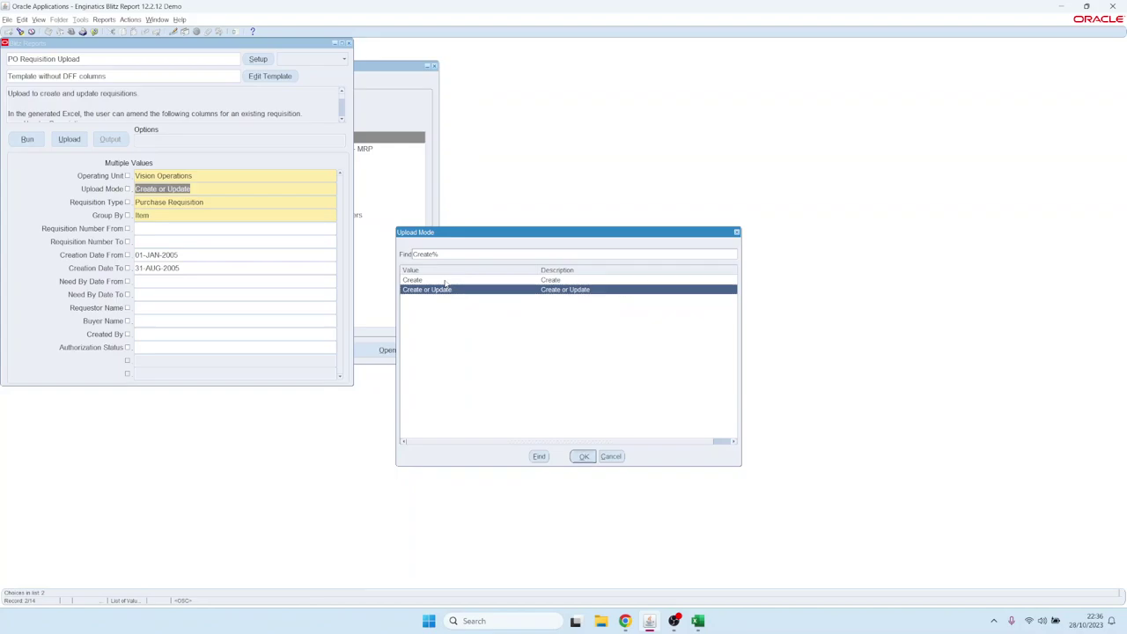
{"action": "key", "text": "Return"}
Set the creation date range from 01-JAN-2006 to 31-AUG-2006 and run the report.
{"action": "left_click", "coordinate": [217, 255]}
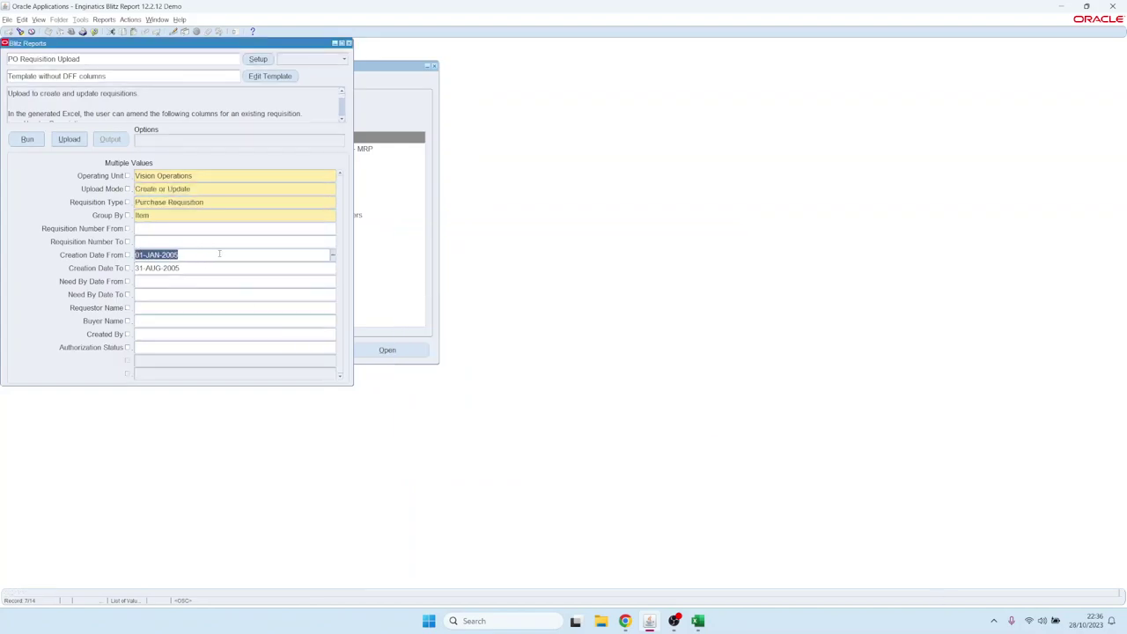
{"action": "left_click", "coordinate": [226, 256]}
{"action": "key", "text": "BackSpace"}
{"action": "key", "text": "Tab"}
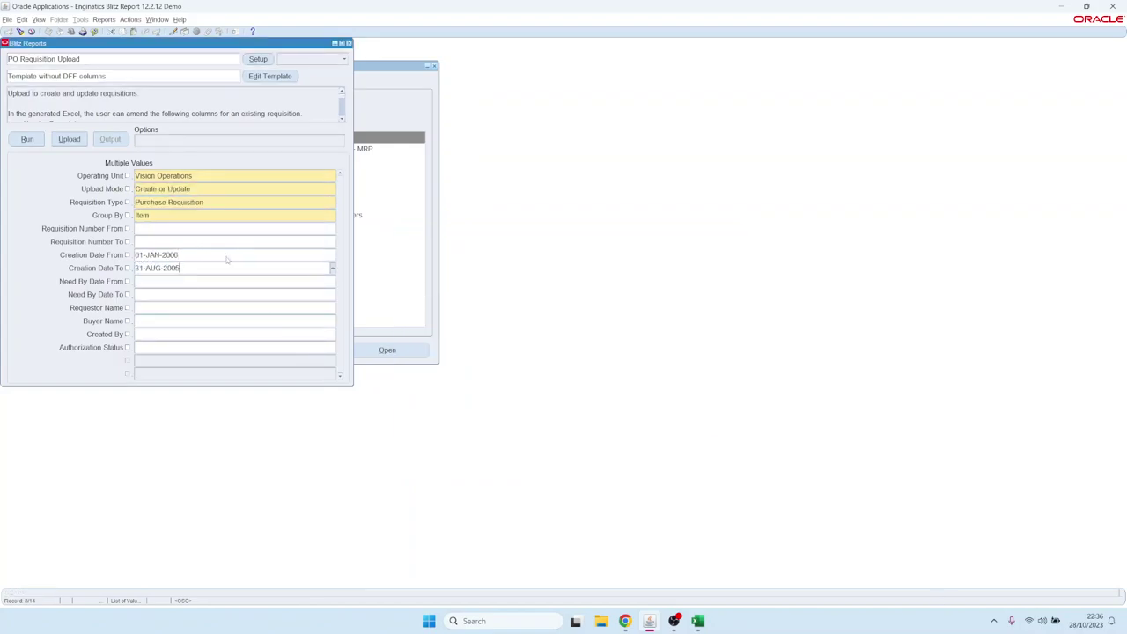
{"action": "left_click", "coordinate": [226, 258]}
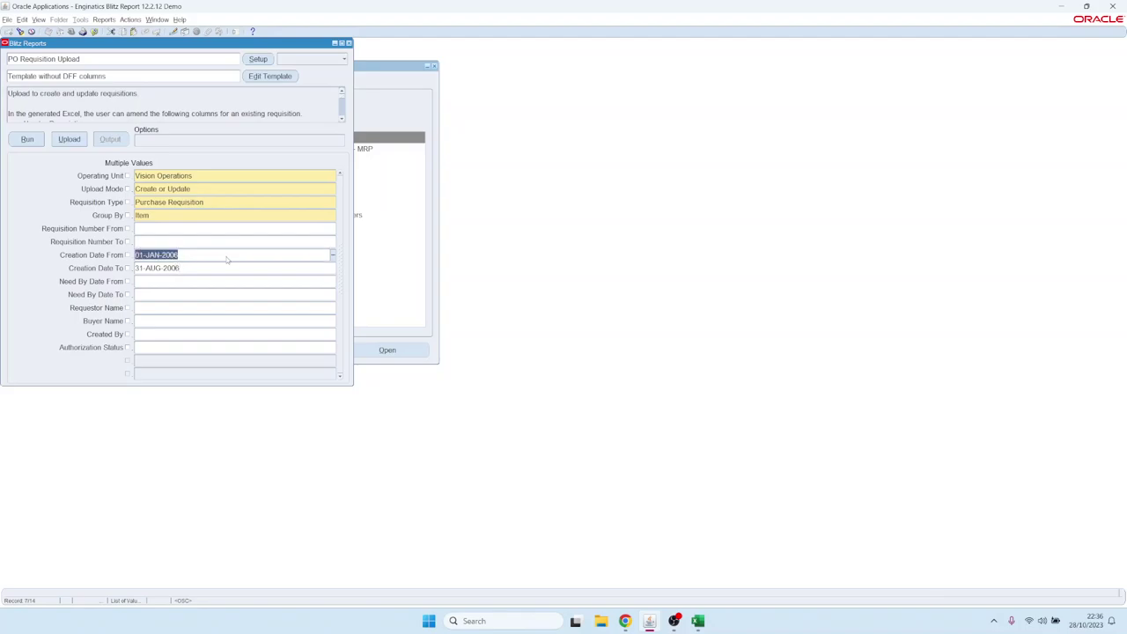
{"action": "left_click", "coordinate": [29, 138]}
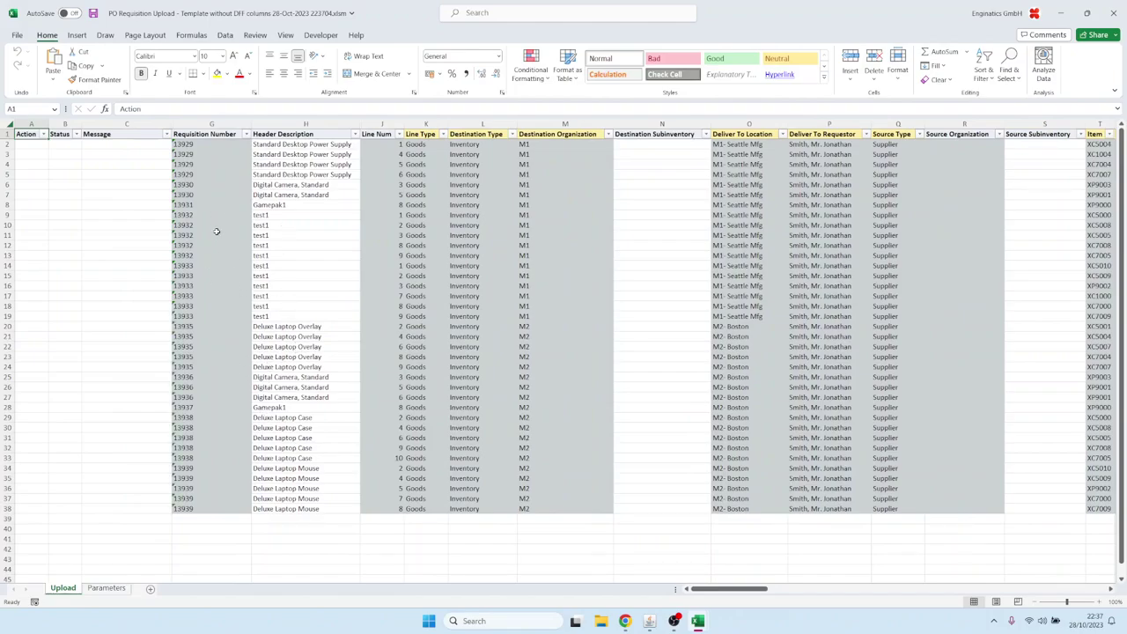
Examine the requisition numbers, the Line Type to Destination Organization columns and the test1 header descriptions in the generated workbook.
{"action": "left_click_drag", "start_coordinate": [215, 176], "coordinate": [212, 419]}
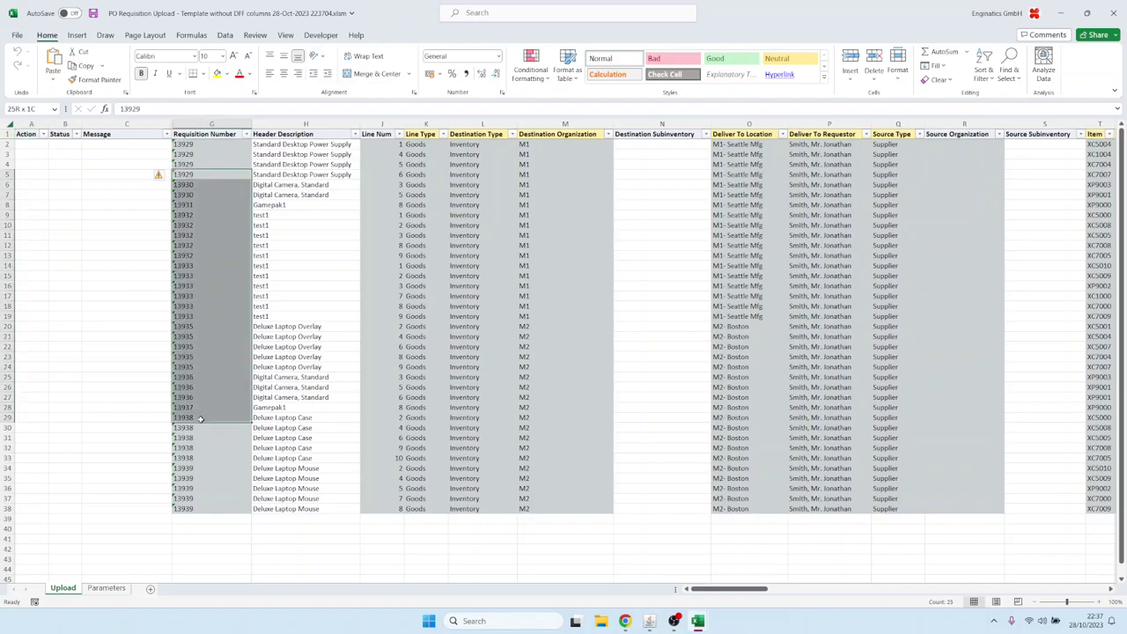
{"action": "left_click", "coordinate": [211, 304]}
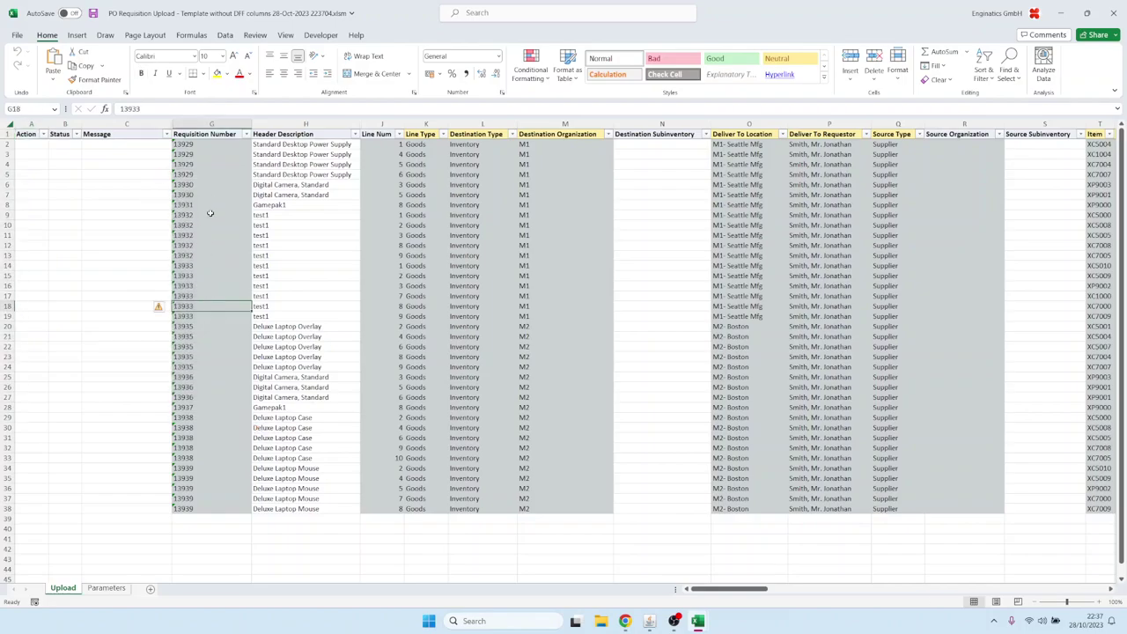
{"action": "left_click_drag", "start_coordinate": [211, 187], "coordinate": [216, 370]}
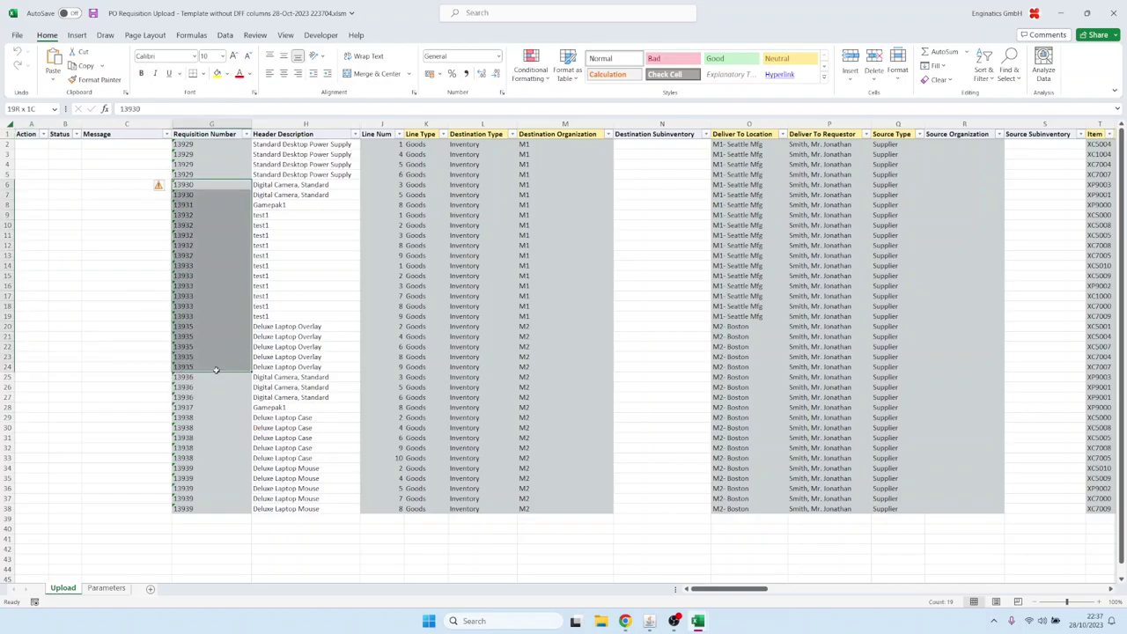
{"action": "left_click", "coordinate": [429, 236]}
{"action": "left_click_drag", "start_coordinate": [431, 134], "coordinate": [568, 138]}
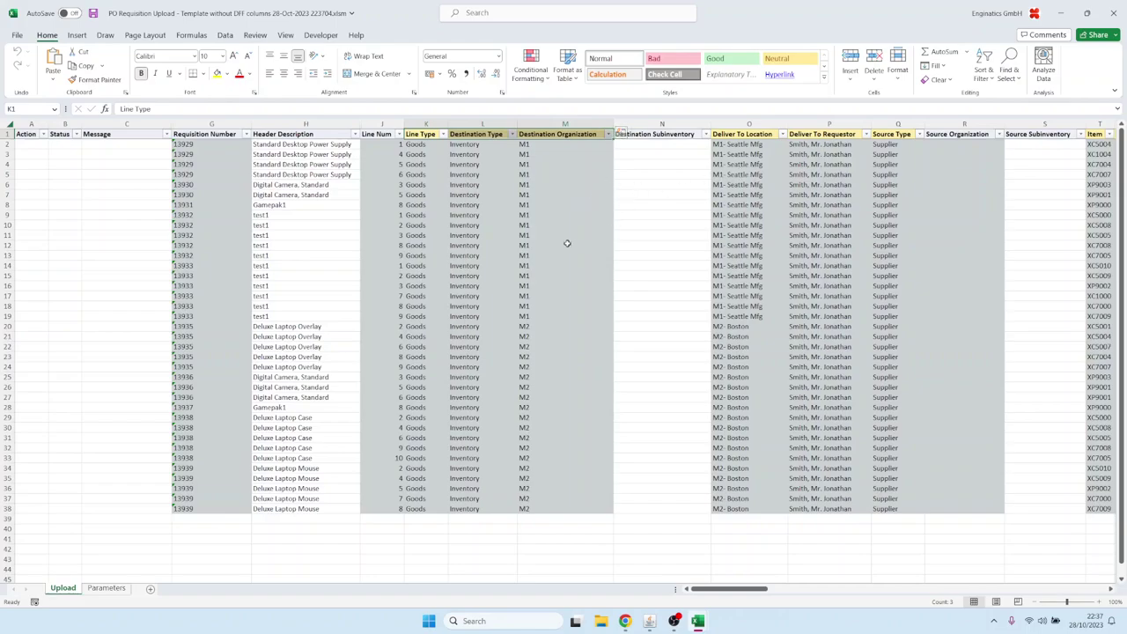
{"action": "left_click", "coordinate": [480, 264]}
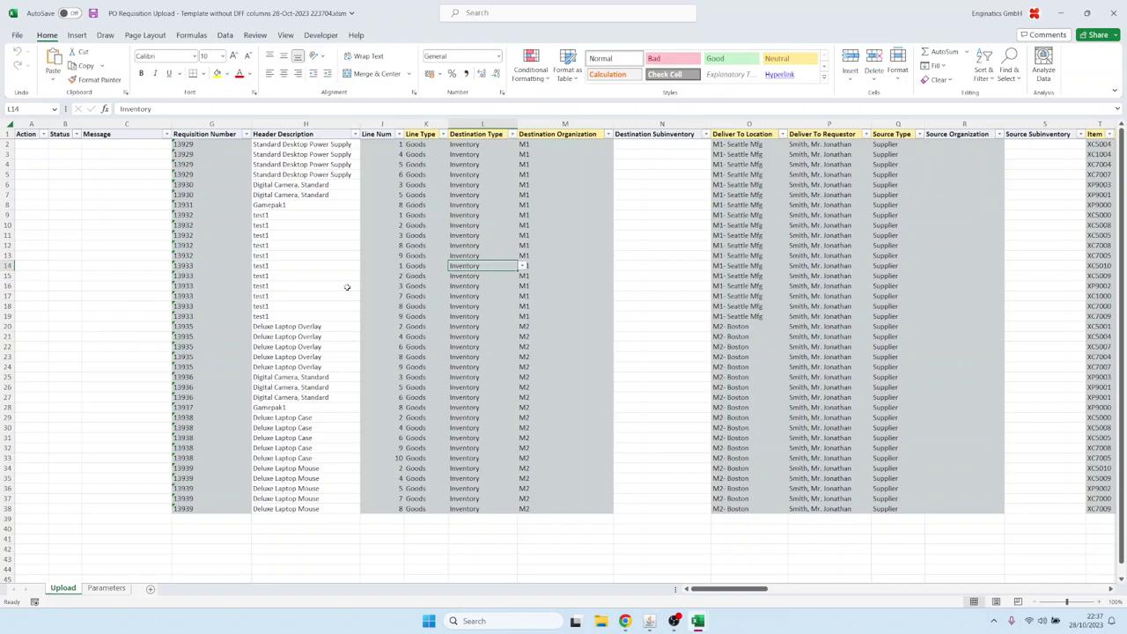
{"action": "left_click_drag", "start_coordinate": [297, 216], "coordinate": [296, 291]}
{"action": "left_click_drag", "start_coordinate": [209, 174], "coordinate": [205, 373]}
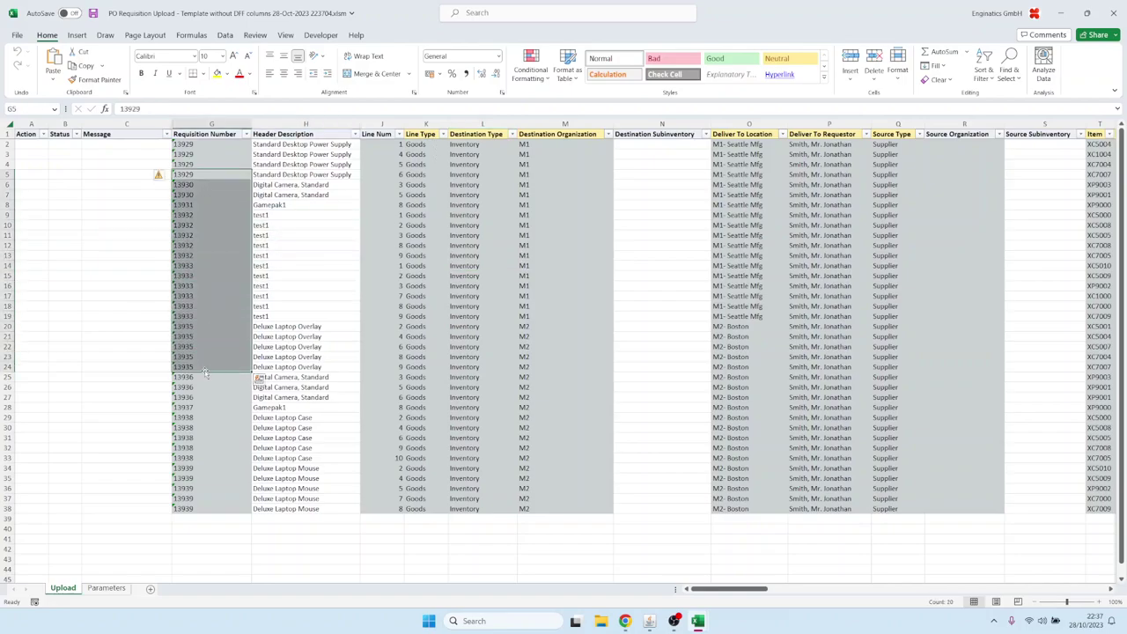
{"action": "left_click", "coordinate": [283, 254]}
{"action": "left_click_drag", "start_coordinate": [280, 217], "coordinate": [283, 316]}
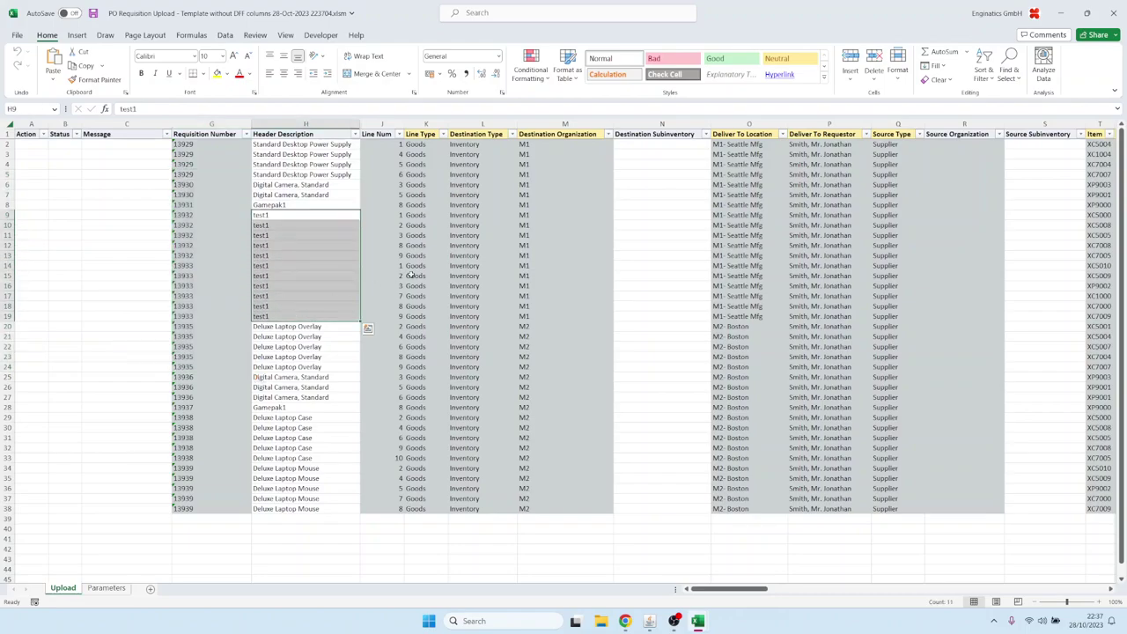
Copy the item descriptions in rows 9 to 21, from Deluxe Laptop Case down to Deluxe Laptop Overlay.
{"action": "key", "text": "Right"}
{"action": "key", "text": "Right"}
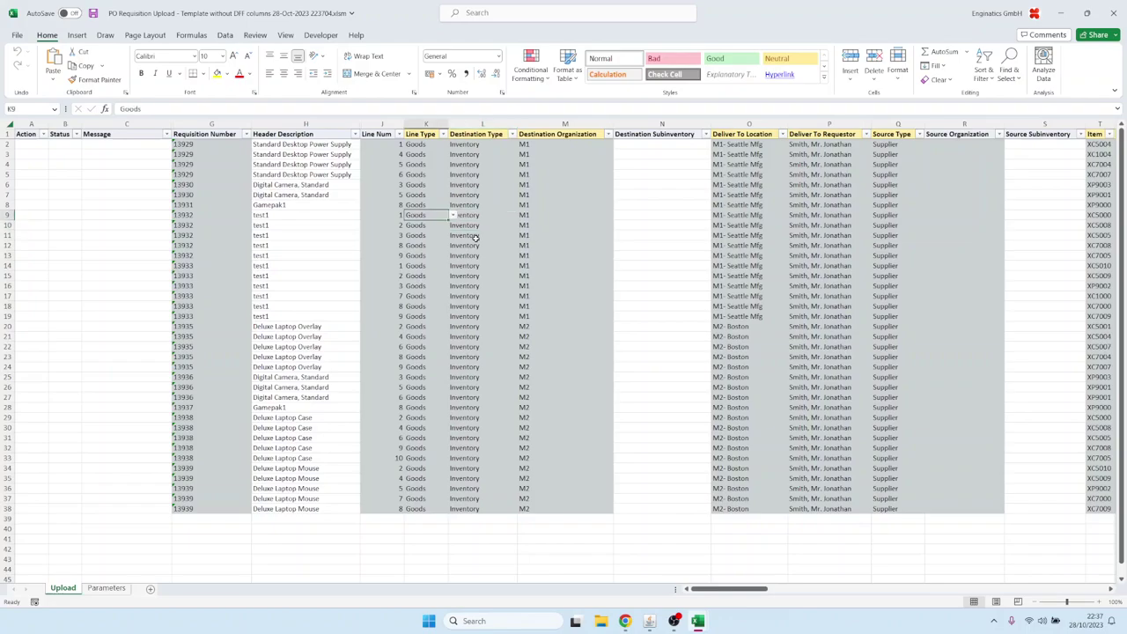
{"action": "key", "text": "Left"}
{"action": "key", "text": "Left"}
{"action": "key", "text": "Left"}
{"action": "key", "text": "Right"}
{"action": "key", "text": "Right"}
{"action": "key", "text": "Right"}
{"action": "key", "text": "Right"}
{"action": "key", "text": "Right"}
{"action": "key", "text": "Right"}
{"action": "key", "text": "Right"}
{"action": "key", "text": "Right"}
{"action": "key", "text": "Right"}
{"action": "key", "text": "Right"}
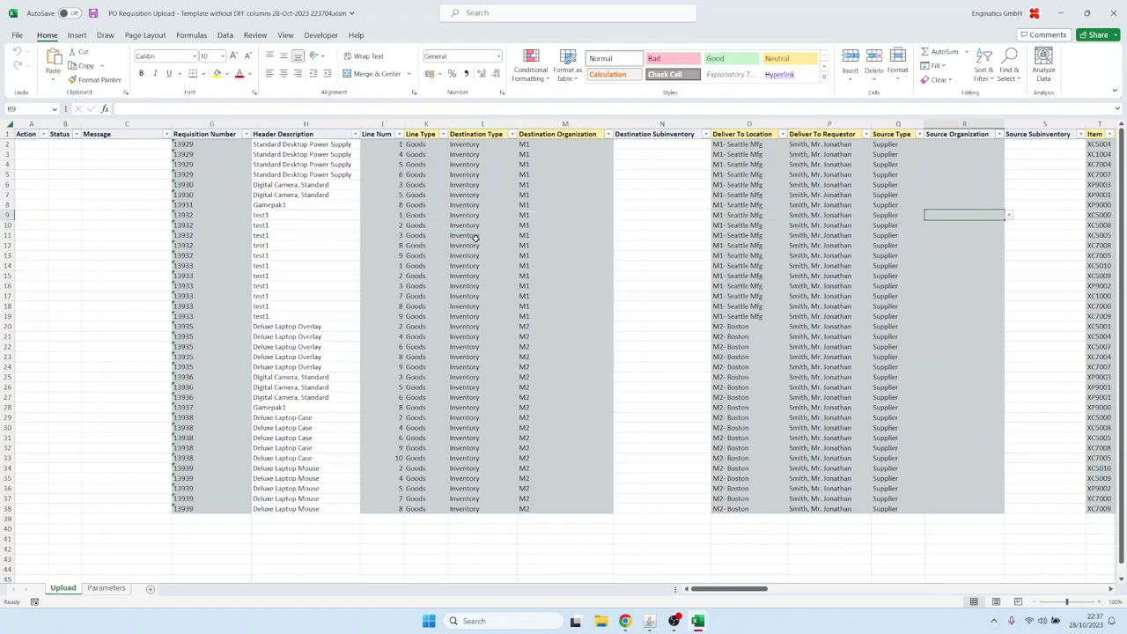
{"action": "key", "text": "Right"}
{"action": "key", "text": "Right"}
{"action": "key", "text": "Right"}
{"action": "key", "text": "Right"}
{"action": "key", "text": "Left"}
{"action": "key", "text": "shift+Down"}
{"action": "key", "text": "shift+Down"}
{"action": "key", "text": "shift+Down"}
{"action": "key", "text": "shift+Down"}
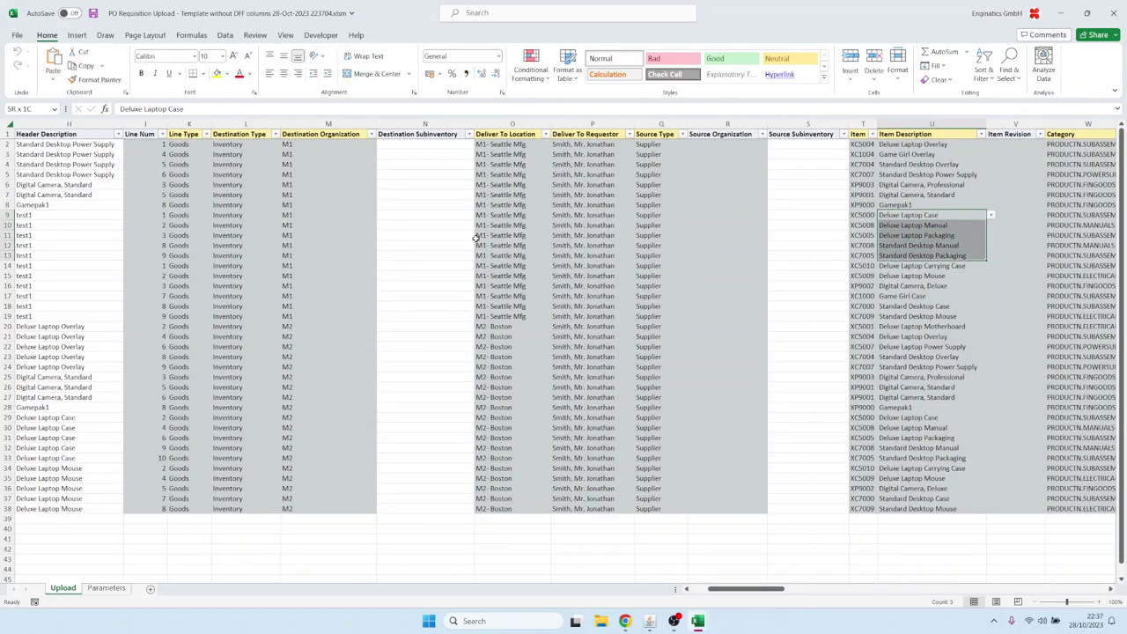
{"action": "key", "text": "shift+Down"}
{"action": "key", "text": "shift+Down"}
{"action": "key", "text": "shift+Down"}
{"action": "key", "text": "shift+Down"}
{"action": "key", "text": "shift+Down"}
{"action": "key", "text": "shift+Down"}
{"action": "key", "text": "shift+Down"}
{"action": "key", "text": "shift+Down"}
{"action": "key", "text": "shift+Up"}
{"action": "key", "text": "shift+Down"}
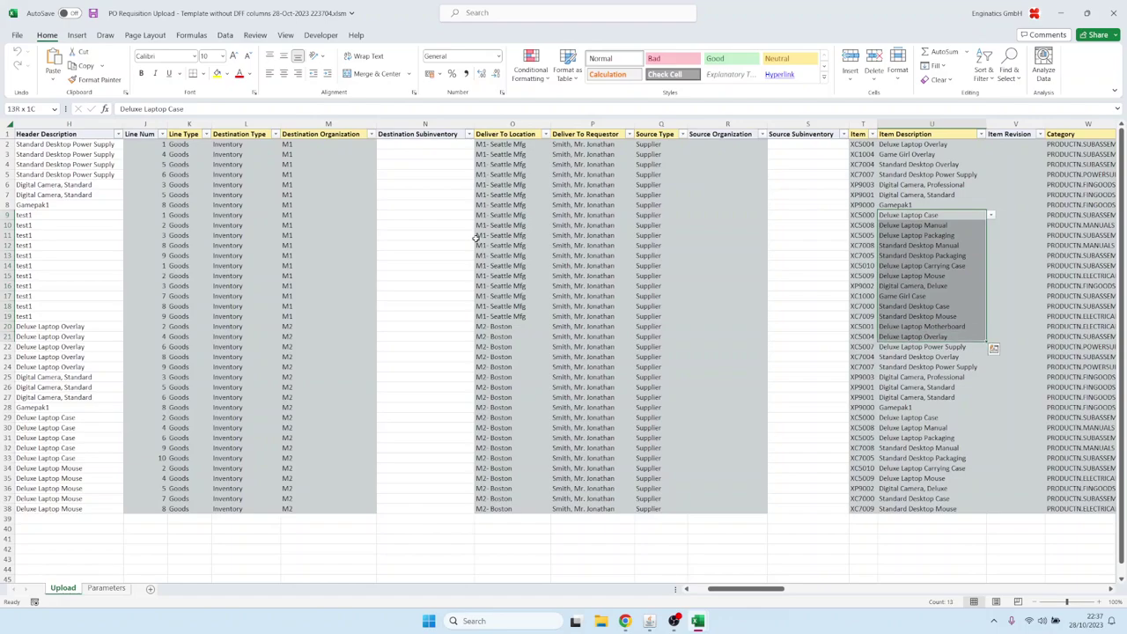
{"action": "key", "text": "ctrl+c"}
Paste the copied item descriptions over the header descriptions in rows 9 to 21.
{"action": "key", "text": "Up"}
{"action": "key", "text": "Up"}
{"action": "key", "text": "Up"}
{"action": "key", "text": "Down"}
{"action": "key", "text": "Down"}
{"action": "key", "text": "Down"}
{"action": "key", "text": "Left"}
{"action": "key", "text": "Left"}
{"action": "key", "text": "Left"}
{"action": "key", "text": "Left"}
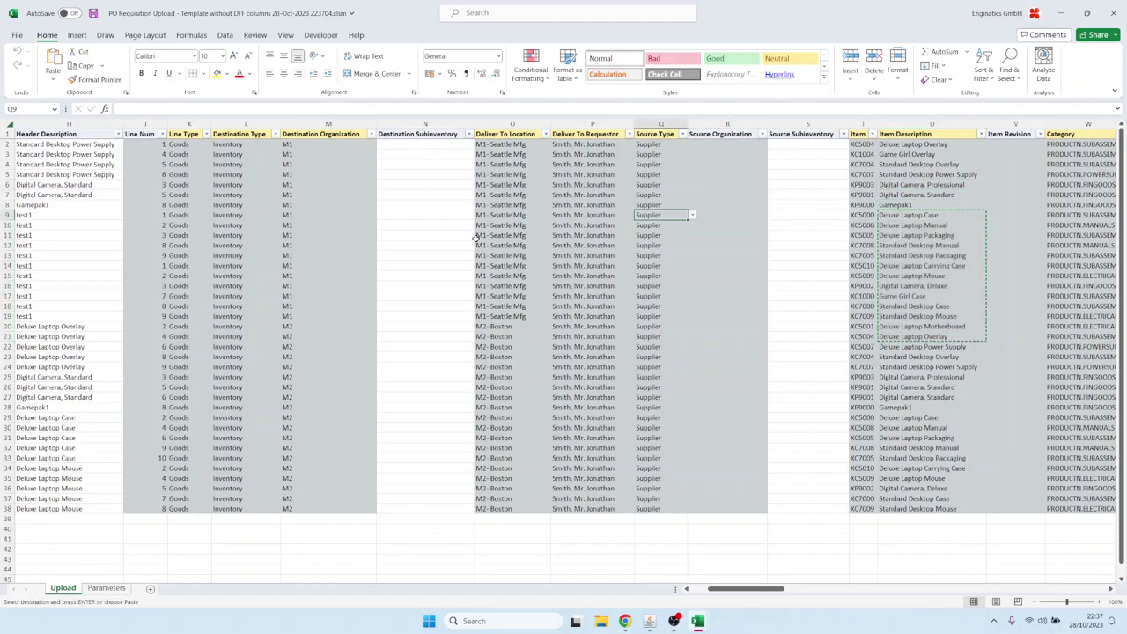
{"action": "key", "text": "Left"}
{"action": "key", "text": "Left"}
{"action": "key", "text": "Left"}
{"action": "key", "text": "Left"}
{"action": "key", "text": "Left"}
{"action": "key", "text": "Left"}
{"action": "key", "text": "Left"}
{"action": "key", "text": "Left"}
{"action": "key", "text": "Left"}
{"action": "key", "text": "ctrl+v"}
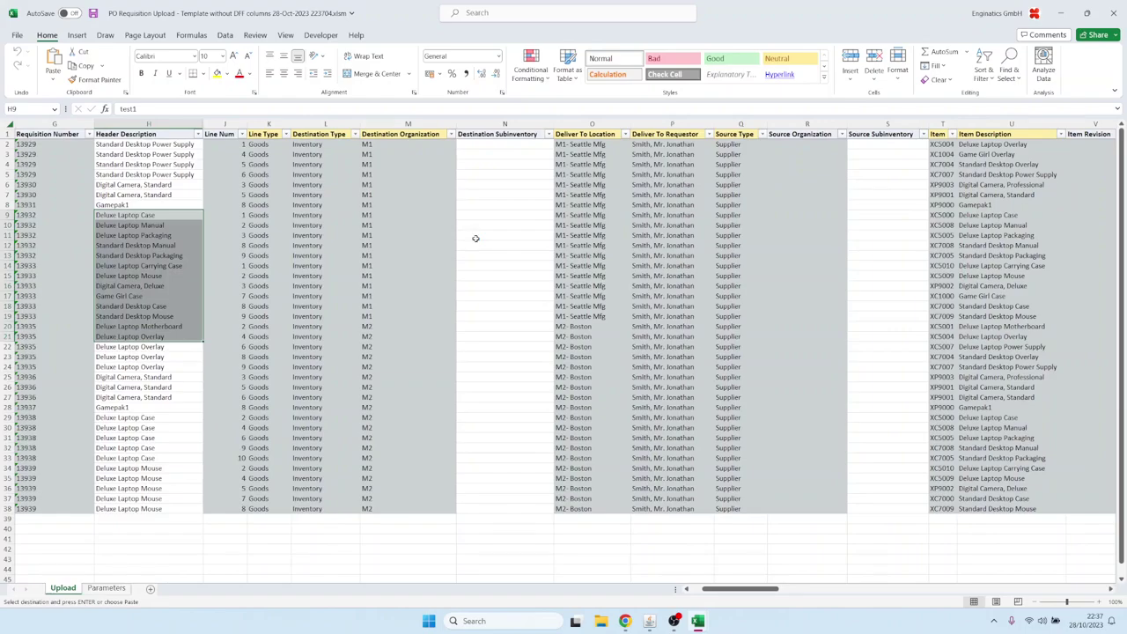
{"action": "key", "text": "Return"}
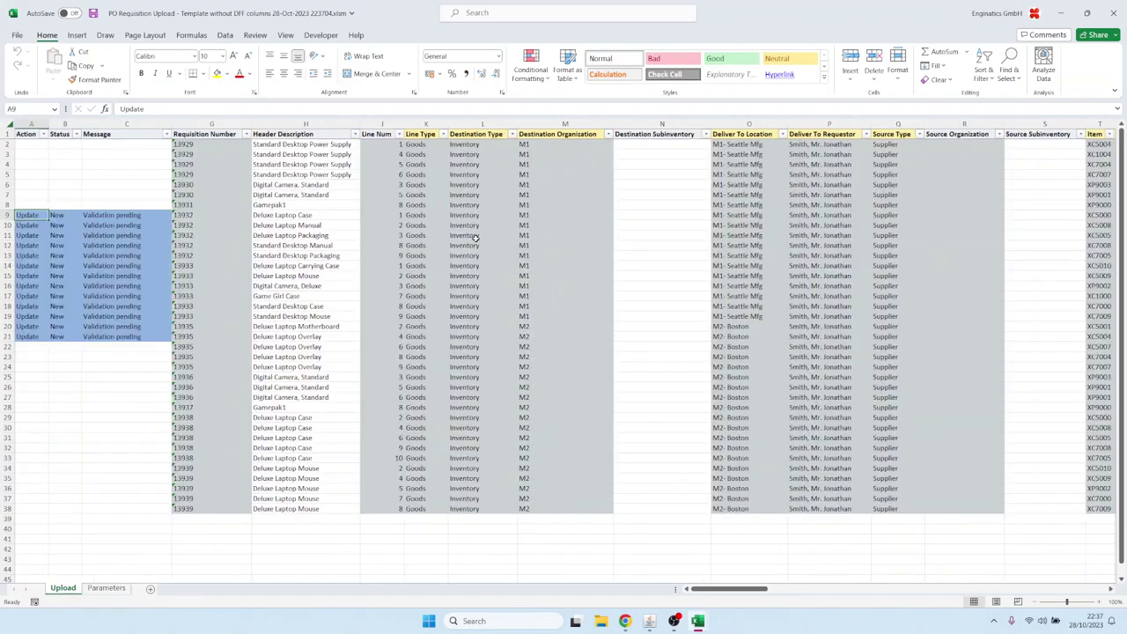
{"action": "left_click", "coordinate": [142, 287]}
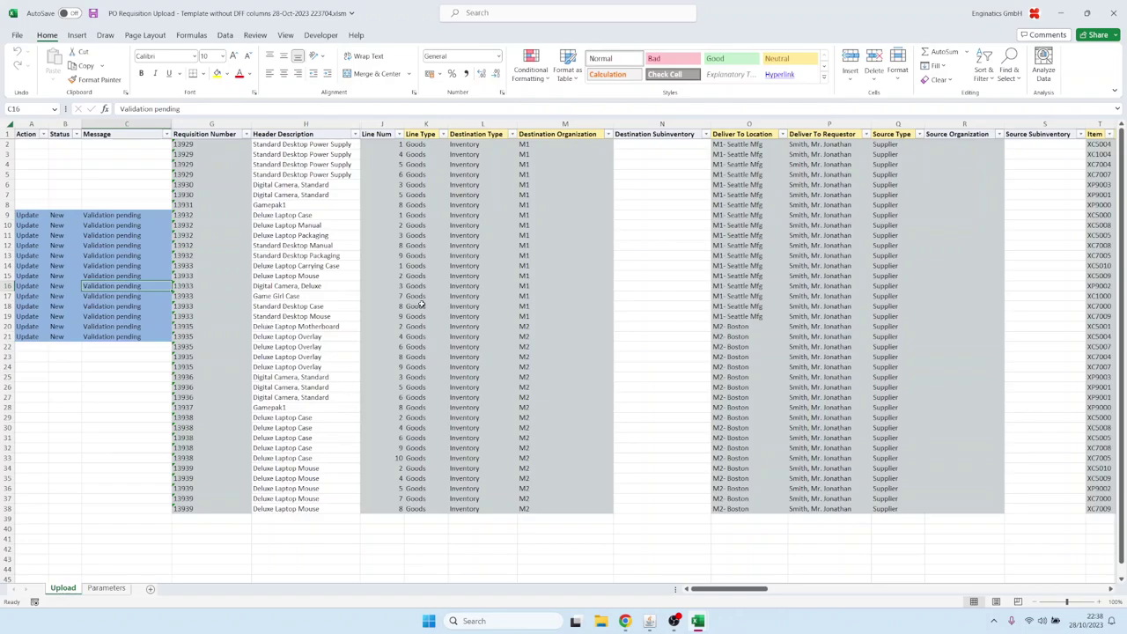
Copy the line details in rows 3 and 4, from the Line Type column through Need By Date.
{"action": "left_click", "coordinate": [416, 154]}
{"action": "key", "text": "shift+Down"}
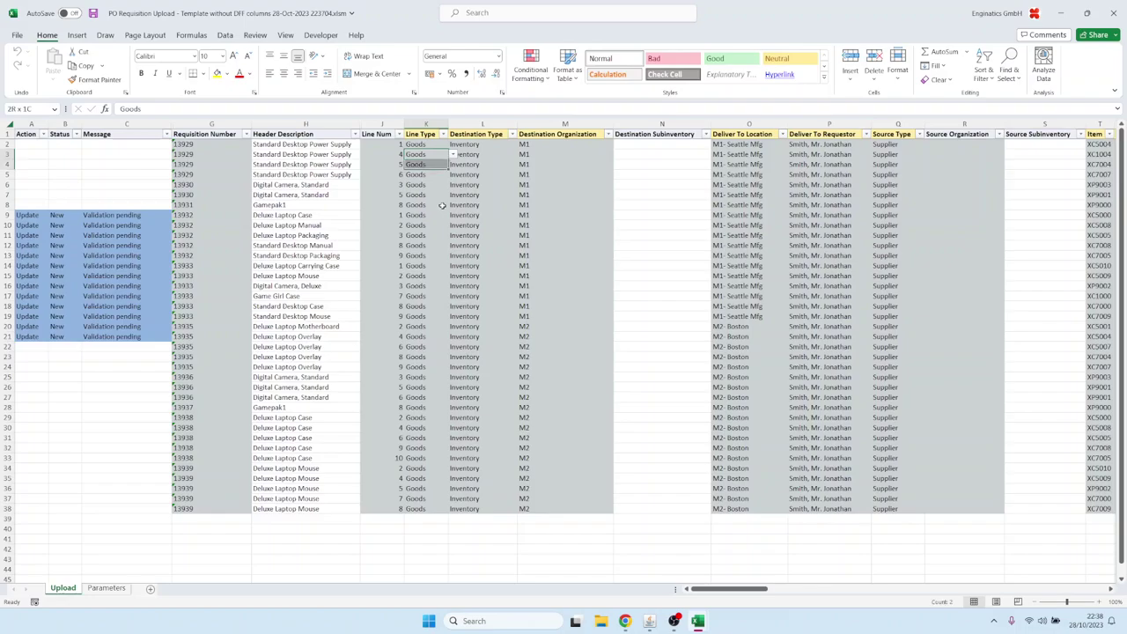
{"action": "key", "text": "shift+Right"}
{"action": "key", "text": "shift+Right"}
{"action": "key", "text": "shift+Right"}
{"action": "key", "text": "shift+Right"}
{"action": "key", "text": "shift+Right"}
{"action": "key", "text": "shift+Right"}
{"action": "key", "text": "shift+Right"}
{"action": "key", "text": "shift+Right"}
{"action": "key", "text": "shift+Right"}
{"action": "key", "text": "shift+Right"}
{"action": "key", "text": "shift+Right"}
{"action": "key", "text": "shift+Right"}
{"action": "key", "text": "shift+Right"}
{"action": "key", "text": "shift+Right"}
{"action": "key", "text": "shift+Right"}
{"action": "key", "text": "shift+Right"}
{"action": "key", "text": "shift+Right"}
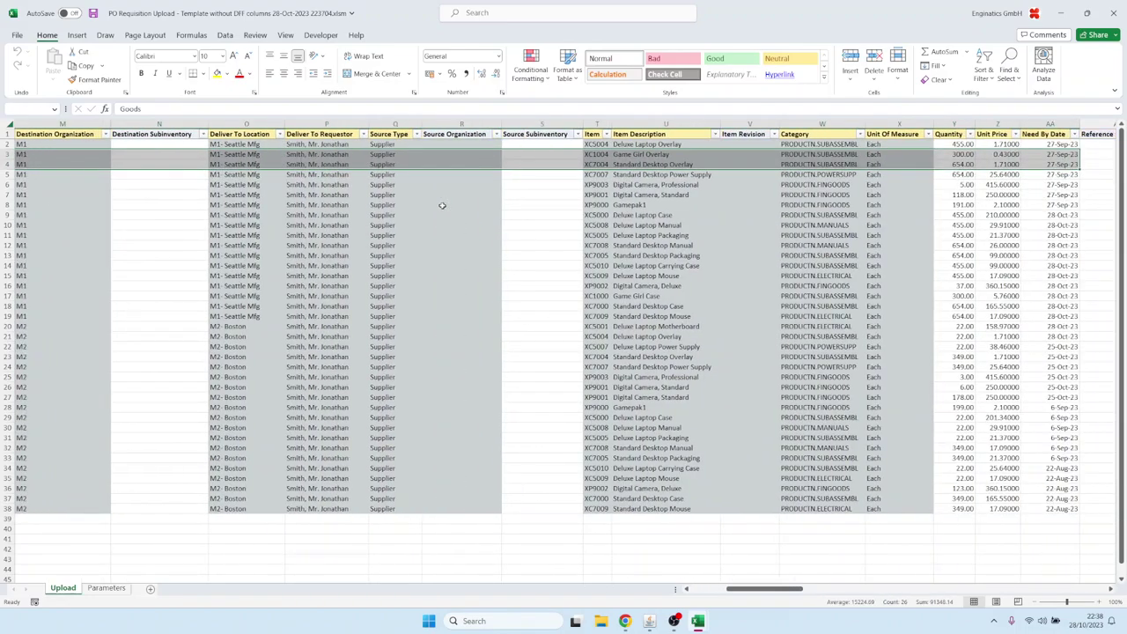
{"action": "key", "text": "shift+Left"}
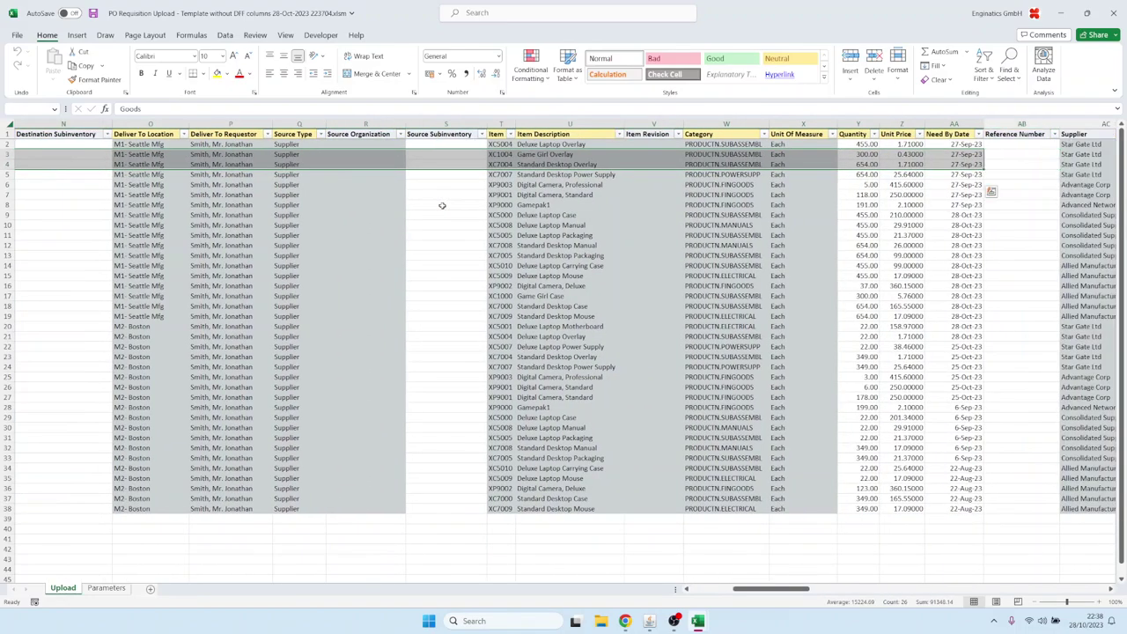
{"action": "key", "text": "ctrl+c"}
Paste the copied line details as new lines in rows 39 and 40, starting in the Line Type column.
{"action": "key", "text": "Home"}
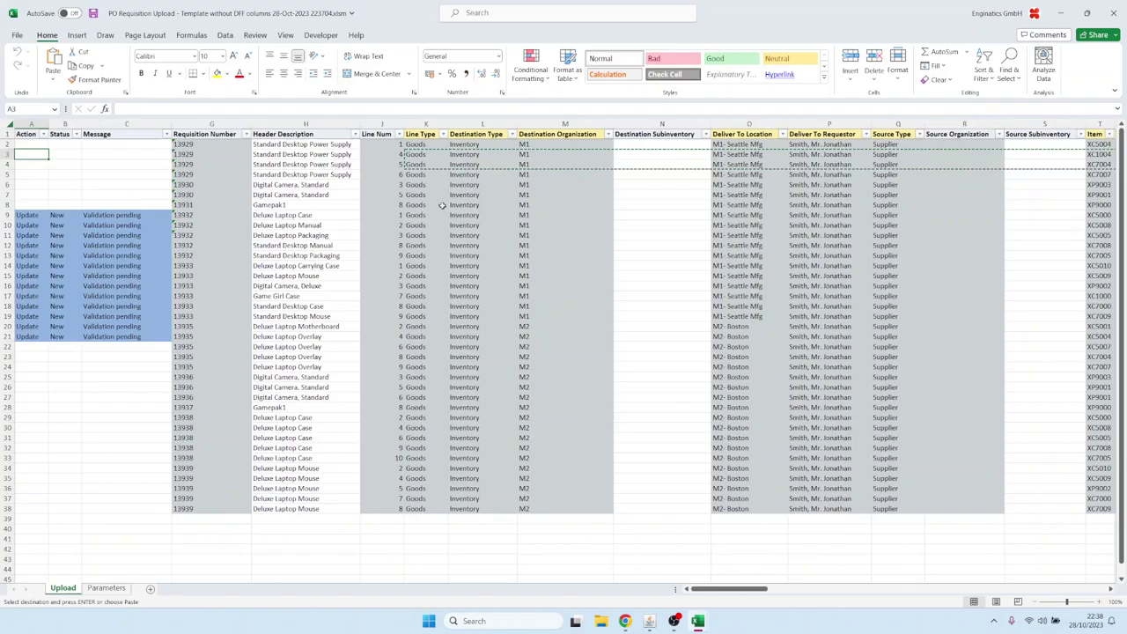
{"action": "left_click", "coordinate": [419, 520]}
{"action": "key", "text": "Return"}
{"action": "scroll", "coordinate": [432, 389], "scroll_direction": "down", "scroll_amount": 2}
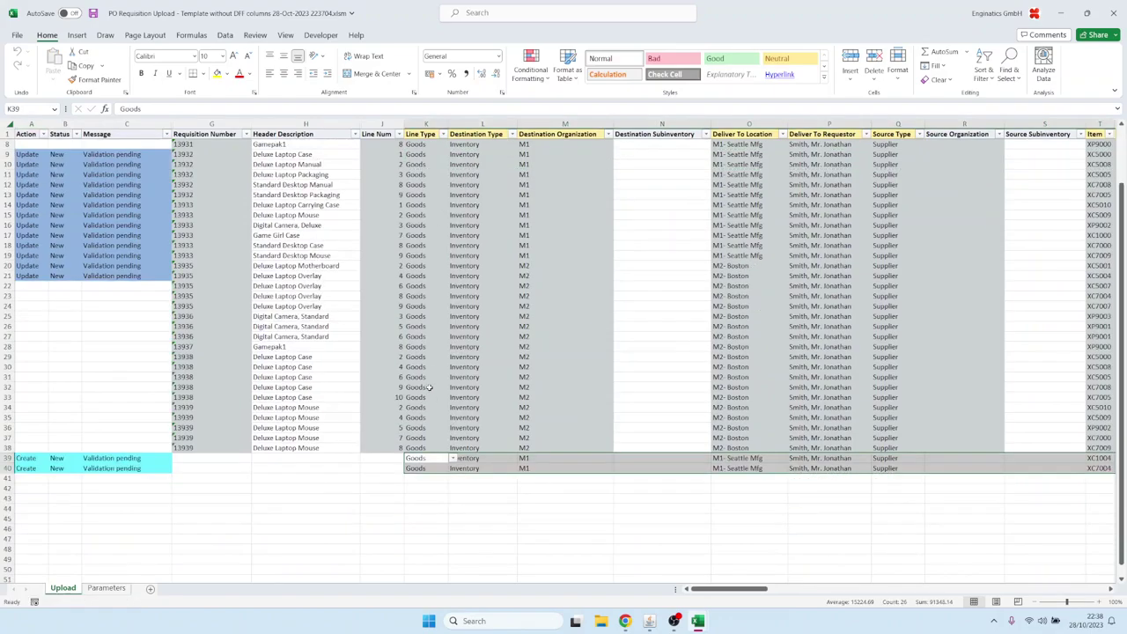
Start a new requisition line in row 41 with line type Goods, destination type Inventory and destination organization M1.
{"action": "left_click", "coordinate": [435, 478]}
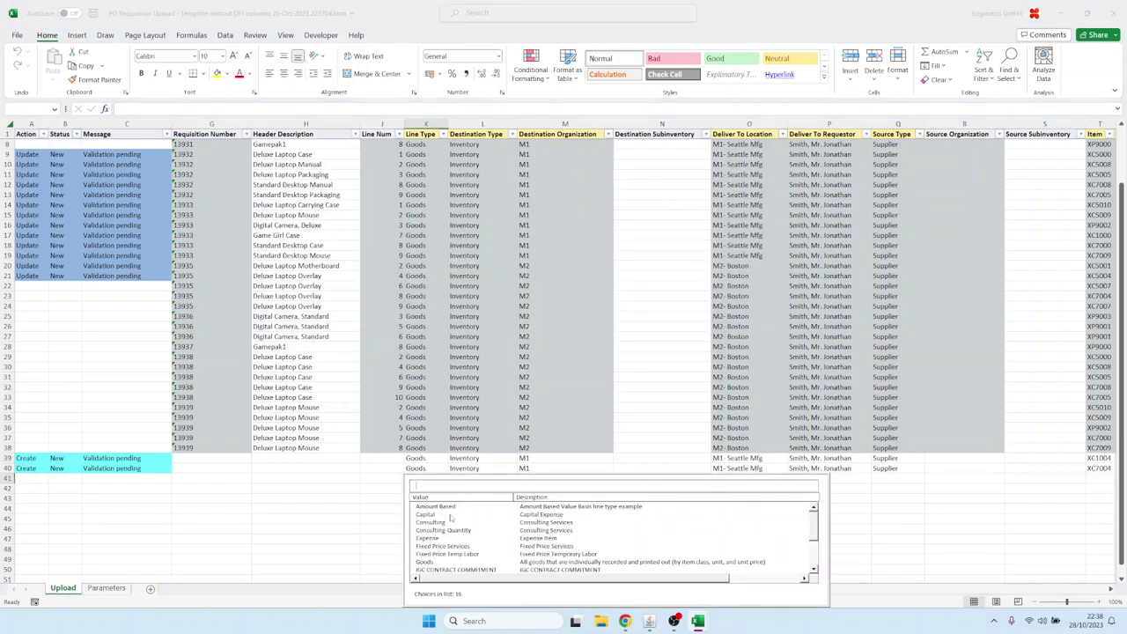
{"action": "type", "text": "g"}
{"action": "key", "text": "Return"}
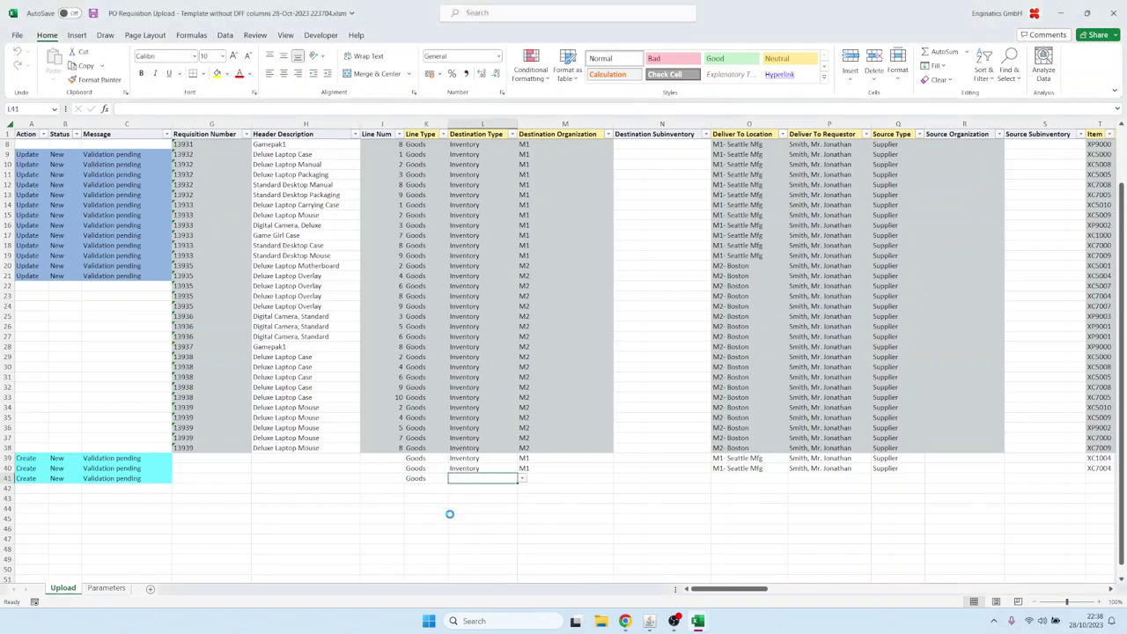
{"action": "type", "text": "i"}
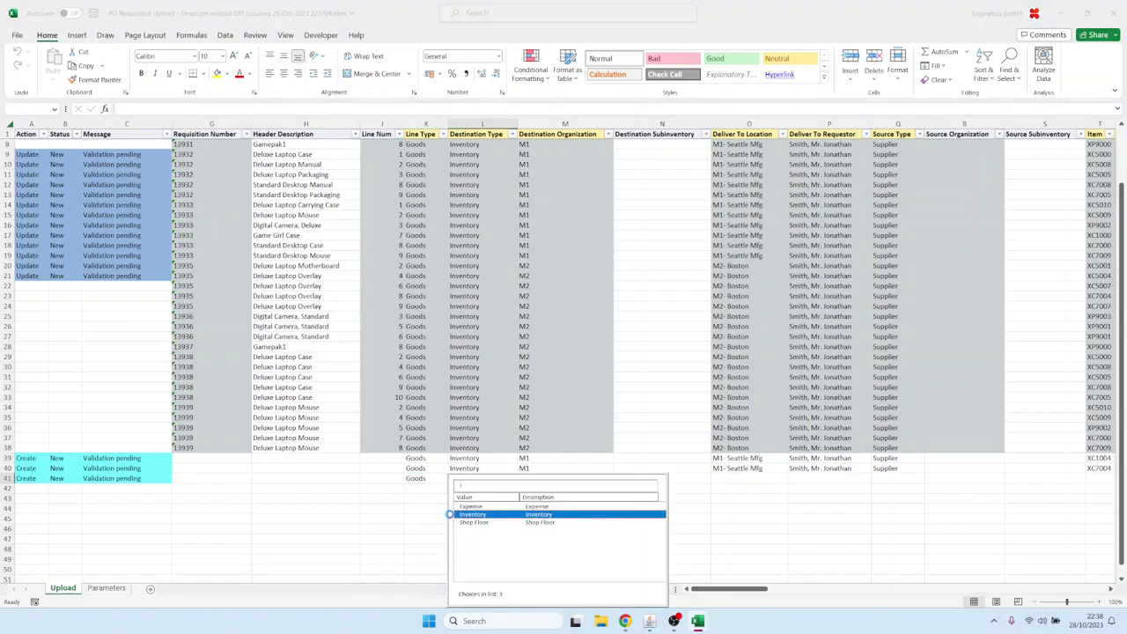
{"action": "key", "text": "Return"}
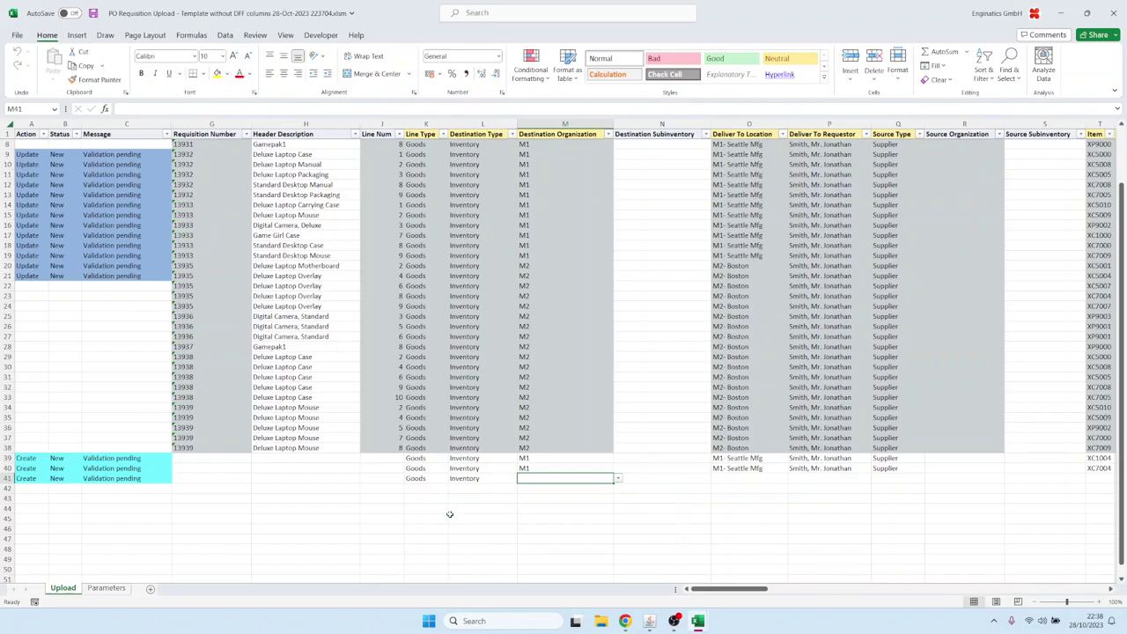
{"action": "type", "text": "m1"}
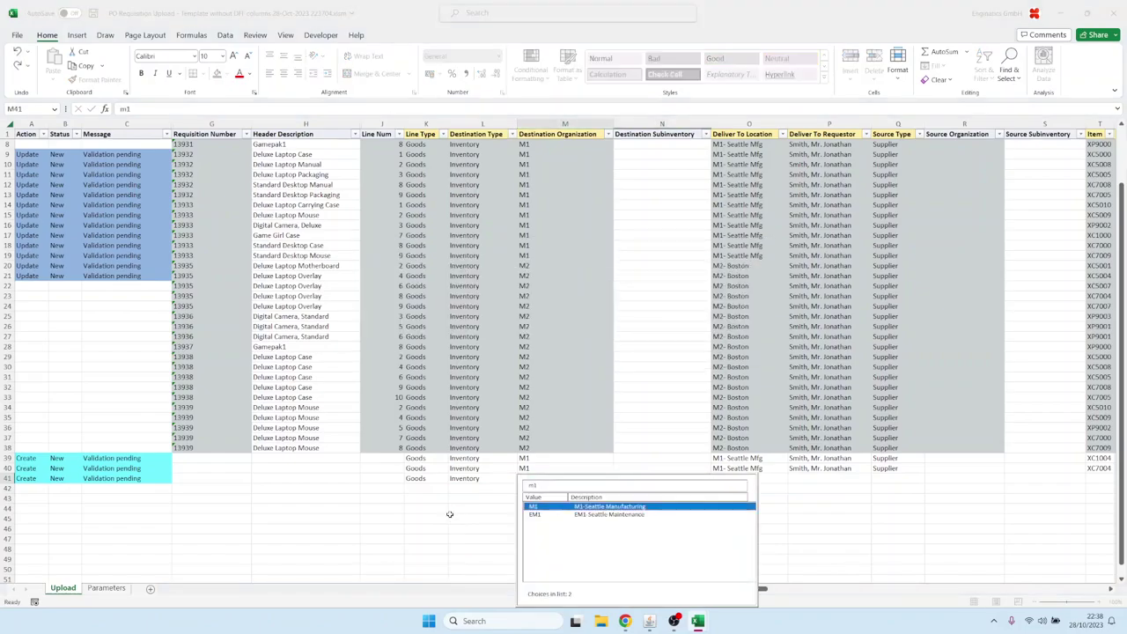
{"action": "key", "text": "Return"}
Set row 41's deliver-to location to Buenos Aires, choose a deliver-to requestor and set the source type to Supplier.
{"action": "key", "text": "Right"}
{"action": "key", "text": "Right"}
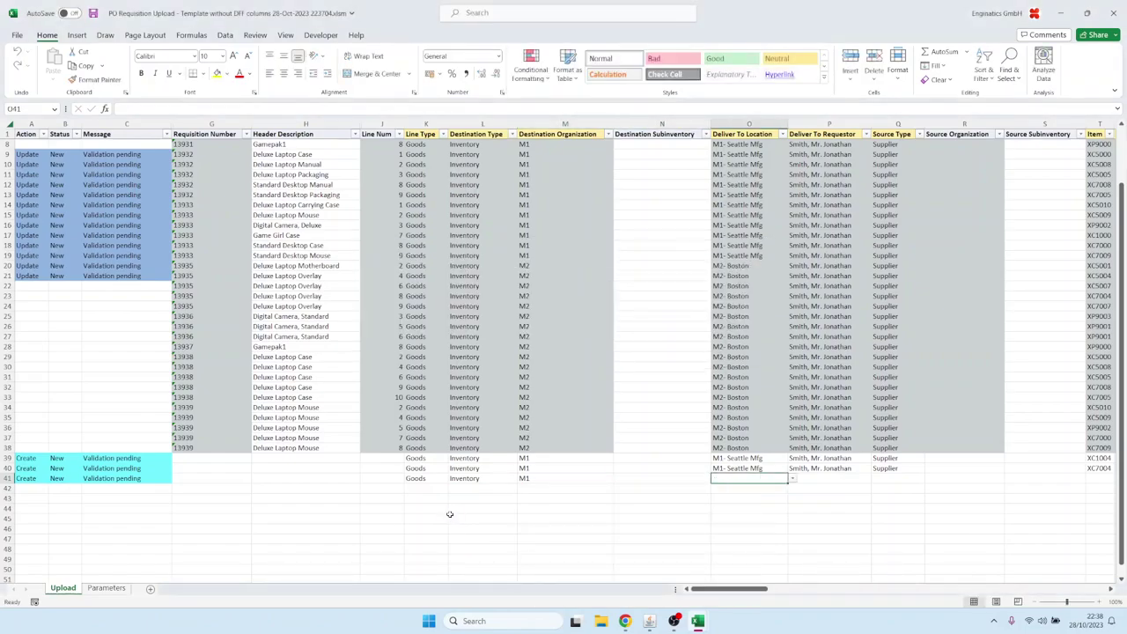
{"action": "key", "text": "Down"}
{"action": "key", "text": "Return"}
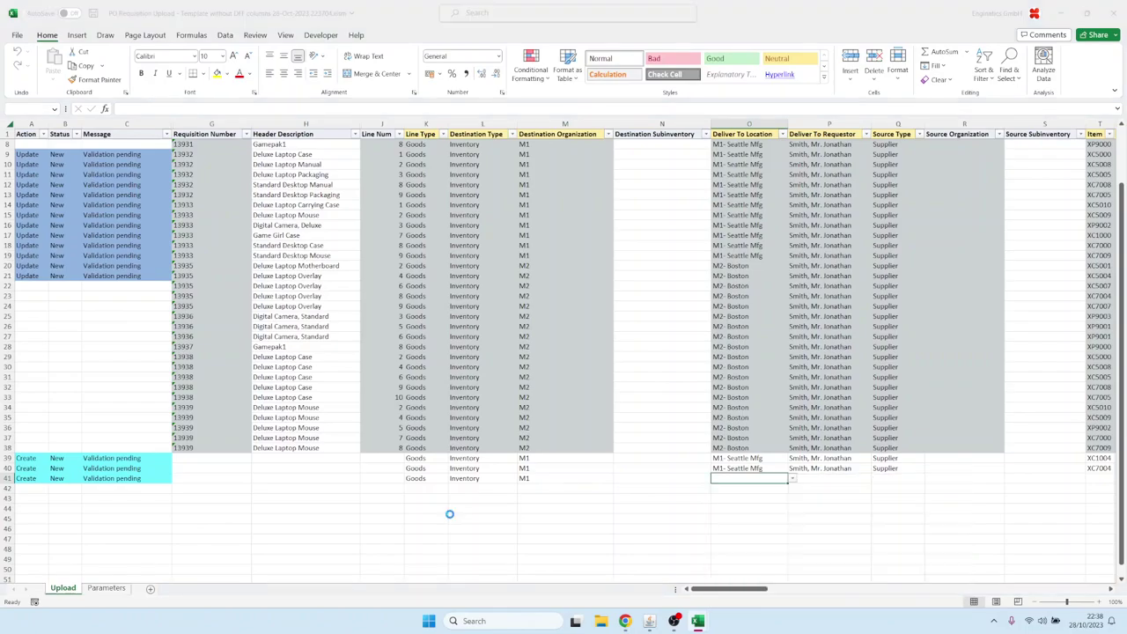
{"action": "key", "text": "Right"}
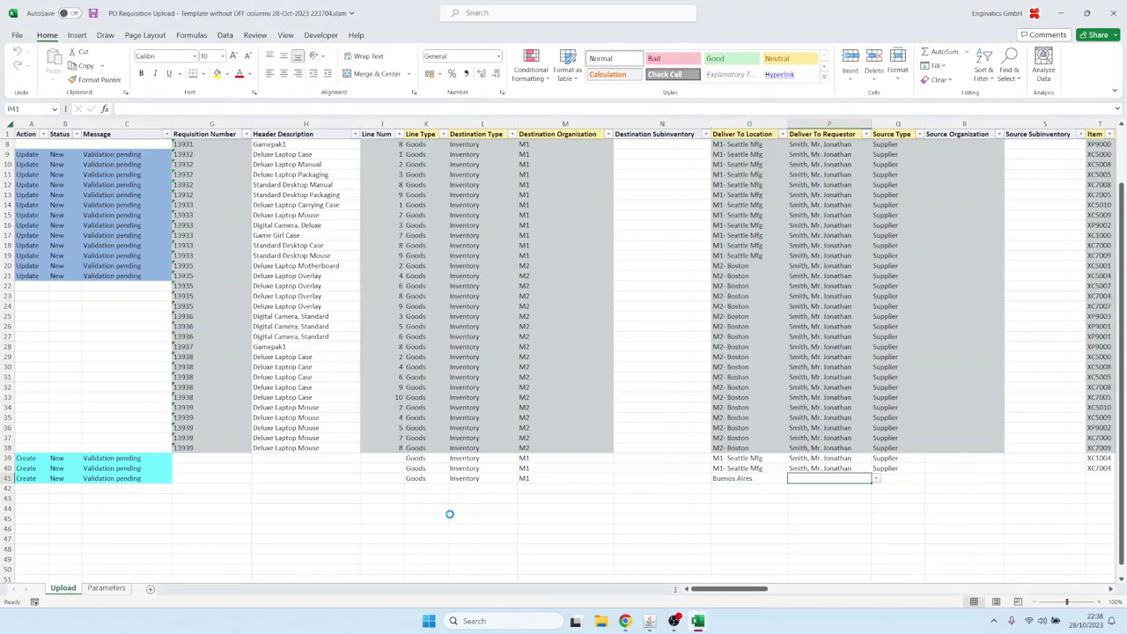
{"action": "key", "text": "Down"}
{"action": "key", "text": "Down"}
{"action": "key", "text": "Return"}
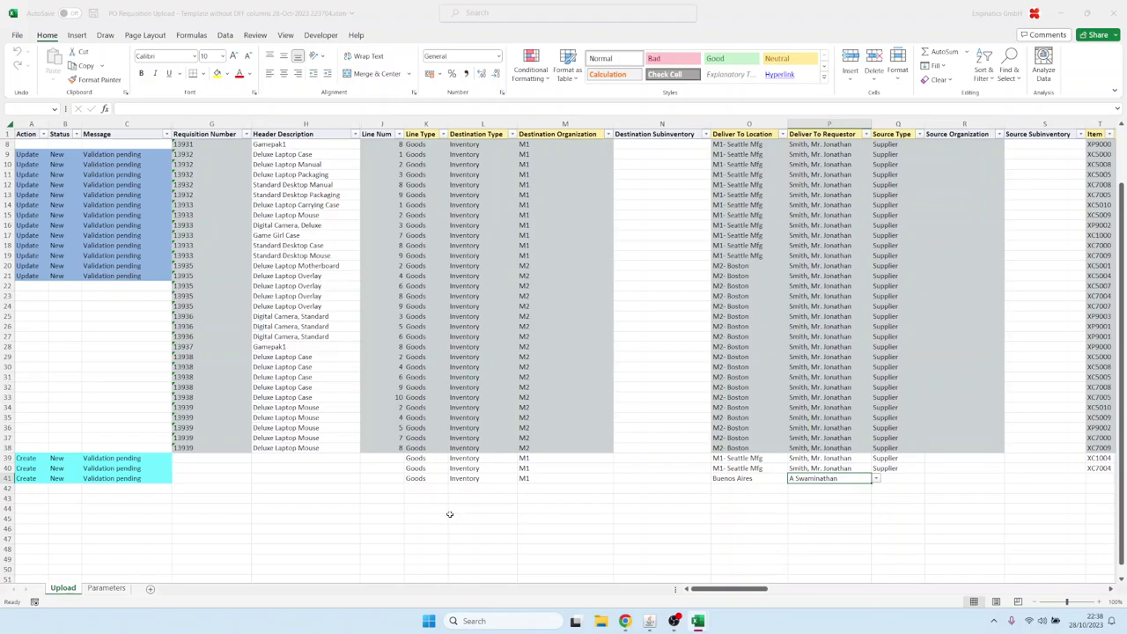
{"action": "key", "text": "Right"}
{"action": "key", "text": "Right"}
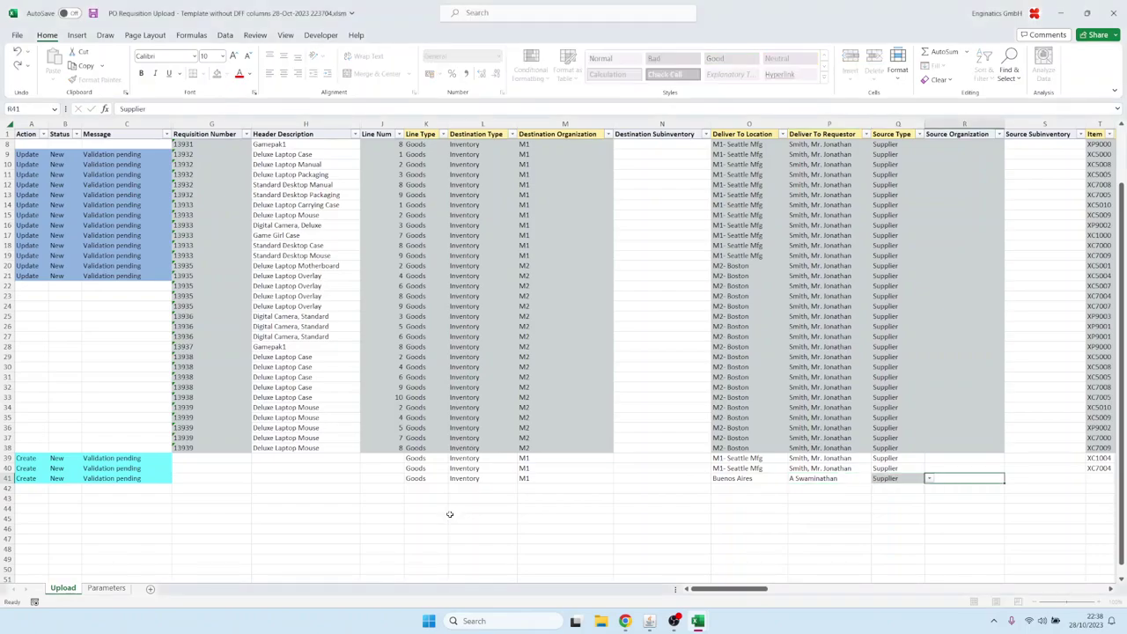
Search the item values for f in row 41's Item column and choose Fork Lift Battery.
{"action": "key", "text": "Right"}
{"action": "key", "text": "Right"}
{"action": "key", "text": "Right"}
{"action": "key", "text": "Right"}
{"action": "key", "text": "Right"}
{"action": "key", "text": "Right"}
{"action": "key", "text": "Right"}
{"action": "key", "text": "Right"}
{"action": "key", "text": "Right"}
{"action": "key", "text": "Right"}
{"action": "key", "text": "Right"}
{"action": "key", "text": "Right"}
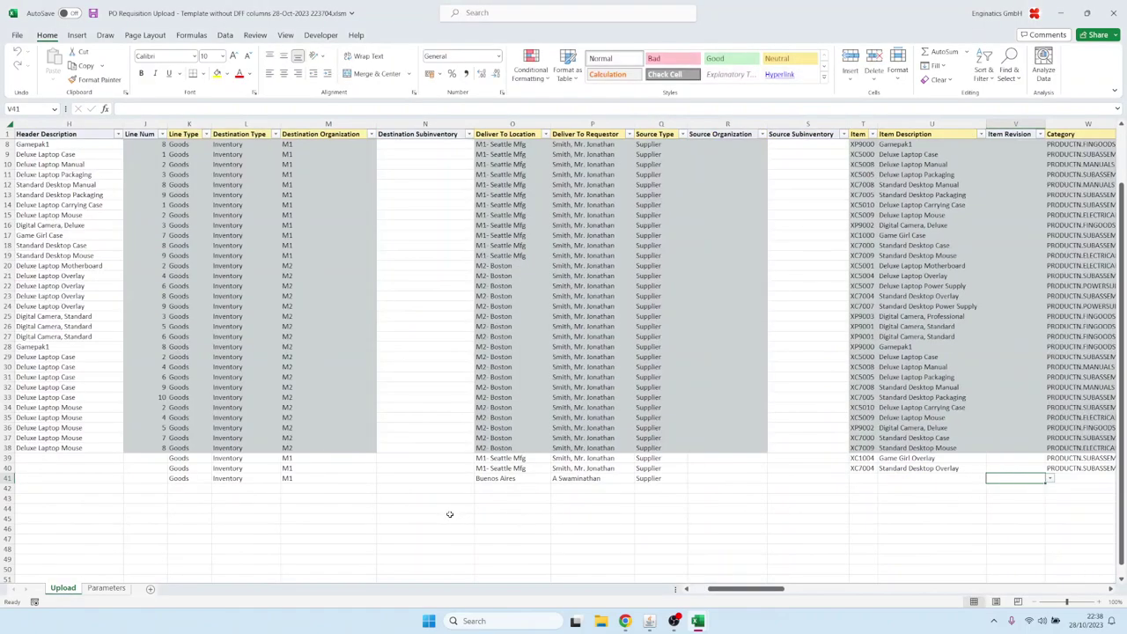
{"action": "key", "text": "Left"}
{"action": "key", "text": "Left"}
{"action": "key", "text": "Left"}
{"action": "key", "text": "Left"}
{"action": "key", "text": "Left"}
{"action": "key", "text": "Left"}
{"action": "key", "text": "Left"}
{"action": "key", "text": "Left"}
{"action": "key", "text": "Left"}
{"action": "key", "text": "Left"}
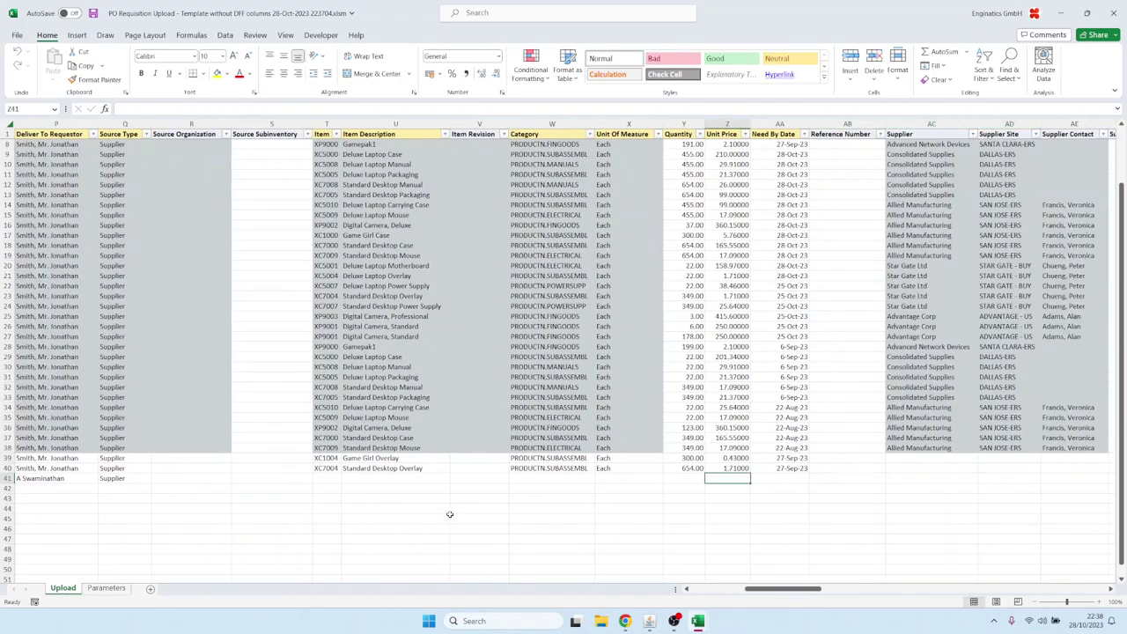
{"action": "type", "text": "f"}
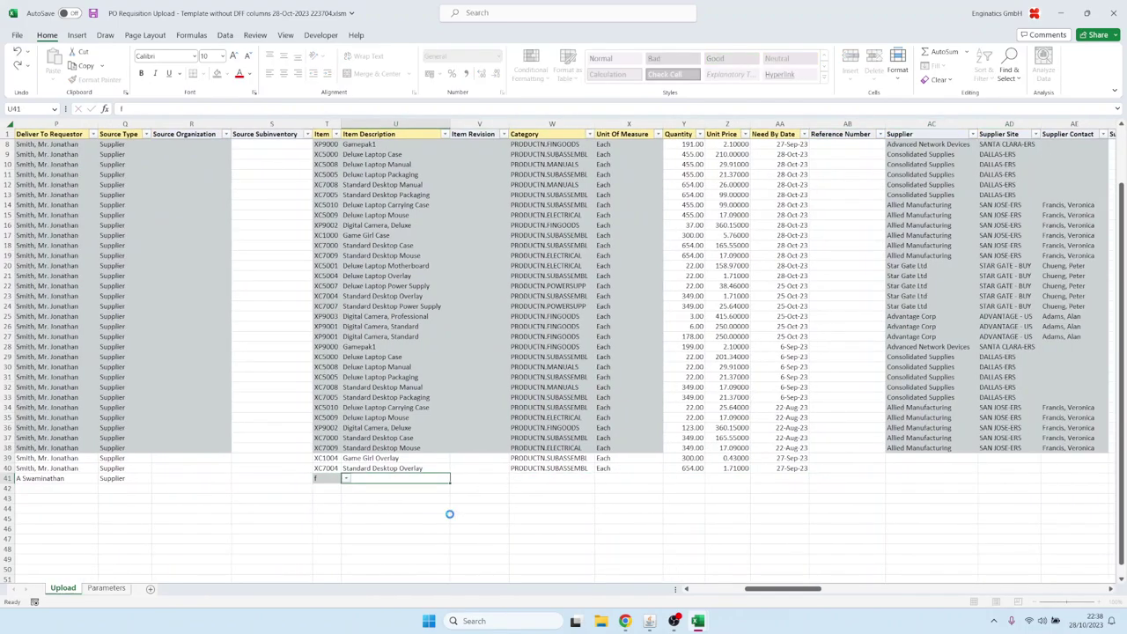
{"action": "key", "text": "Down"}
{"action": "key", "text": "Down"}
{"action": "key", "text": "Down"}
{"action": "key", "text": "Down"}
{"action": "key", "text": "Down"}
{"action": "key", "text": "Down"}
{"action": "key", "text": "Down"}
{"action": "key", "text": "Down"}
{"action": "key", "text": "Down"}
{"action": "key", "text": "Down"}
{"action": "key", "text": "Down"}
{"action": "key", "text": "Down"}
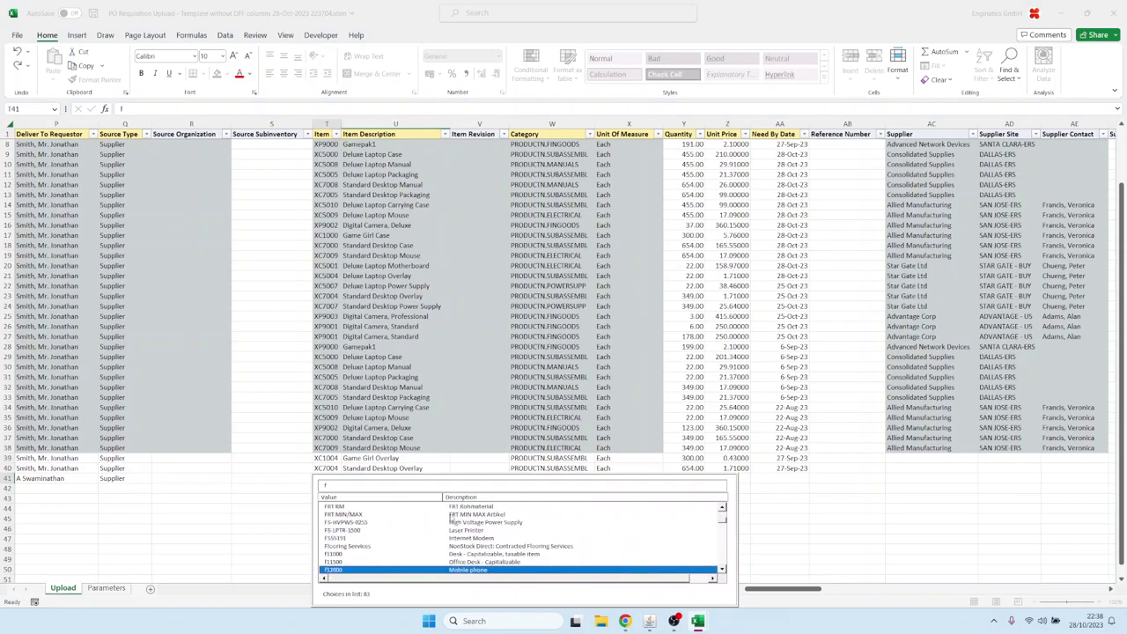
{"action": "key", "text": "Down"}
{"action": "key", "text": "Down"}
{"action": "key", "text": "Down"}
{"action": "key", "text": "Down"}
{"action": "key", "text": "Down"}
{"action": "key", "text": "Down"}
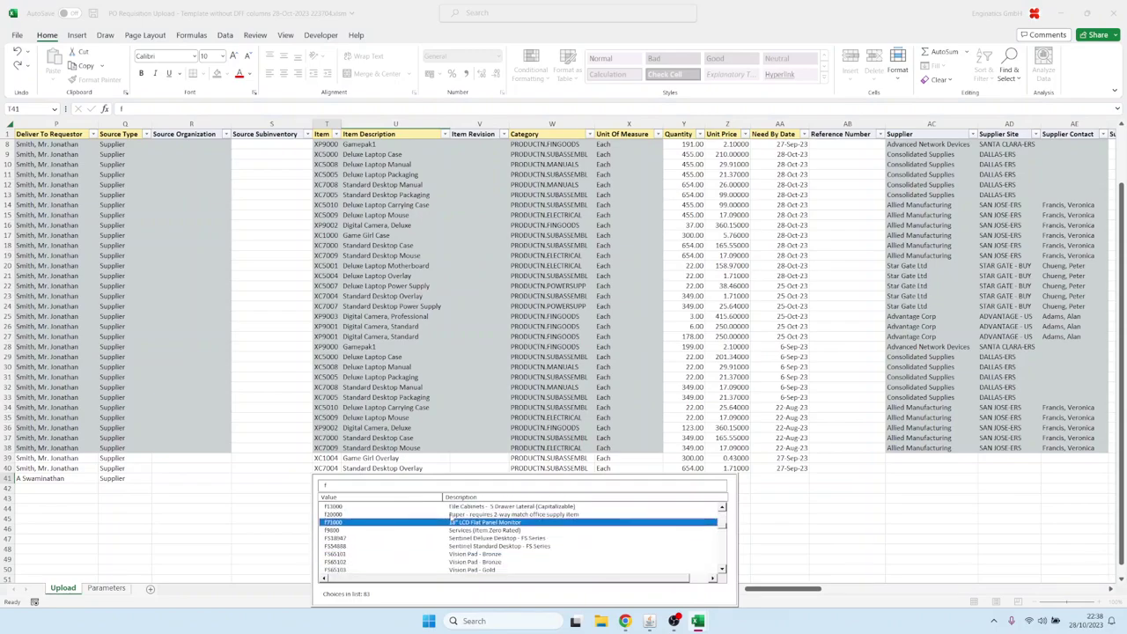
{"action": "key", "text": "Down"}
{"action": "key", "text": "Down"}
{"action": "key", "text": "Down"}
{"action": "key", "text": "Down"}
{"action": "key", "text": "Down"}
{"action": "key", "text": "Down"}
{"action": "key", "text": "Down"}
{"action": "key", "text": "Down"}
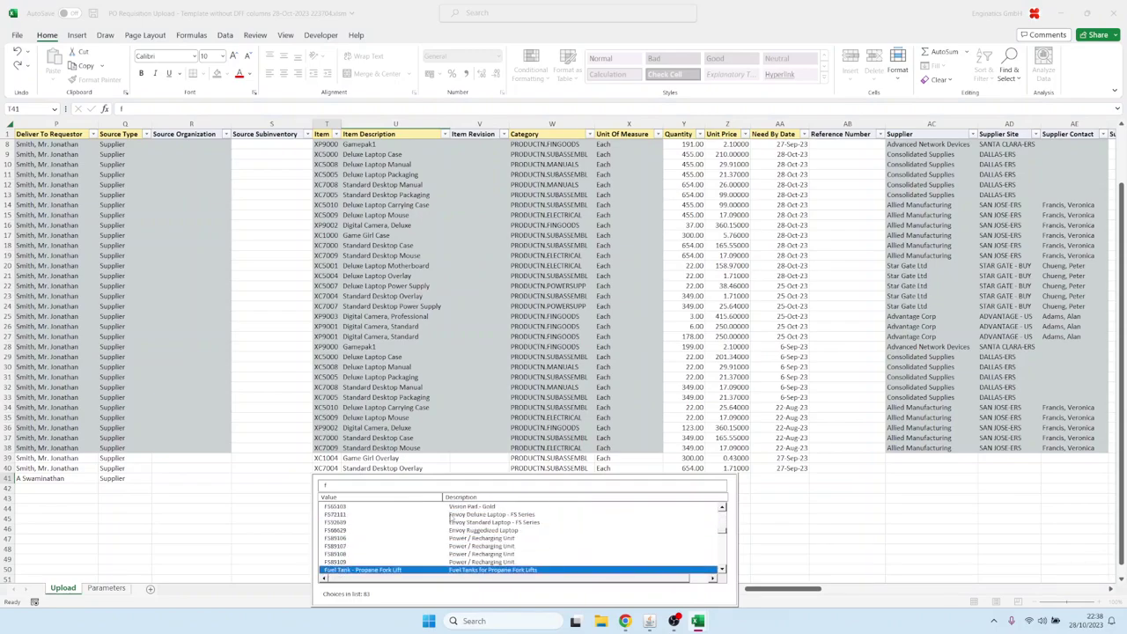
{"action": "key", "text": "Up"}
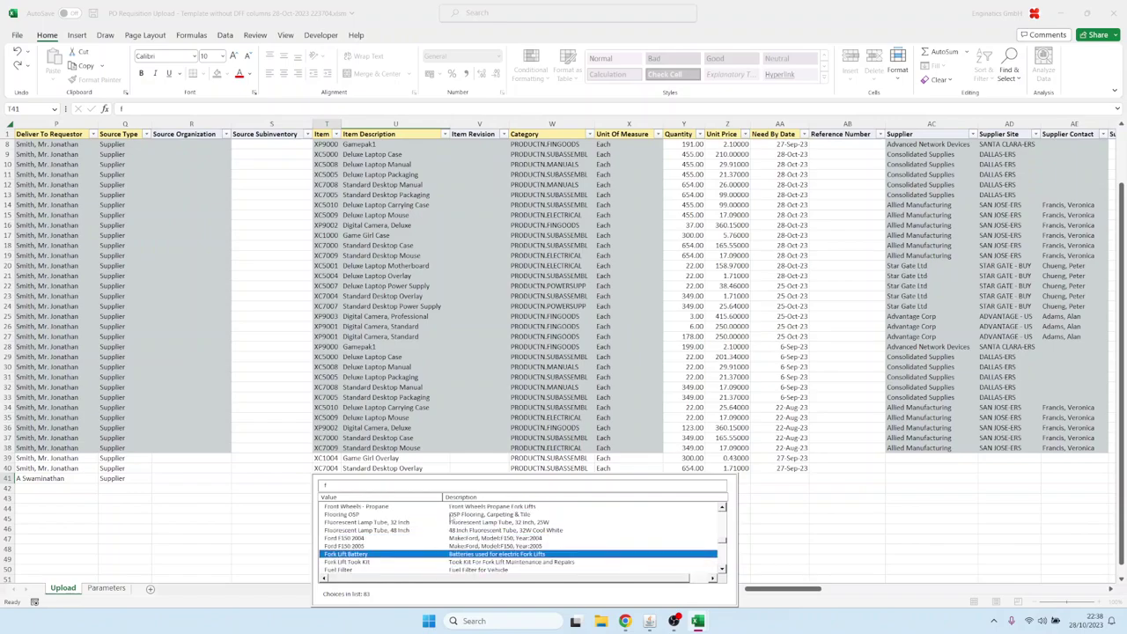
{"action": "key", "text": "Return"}
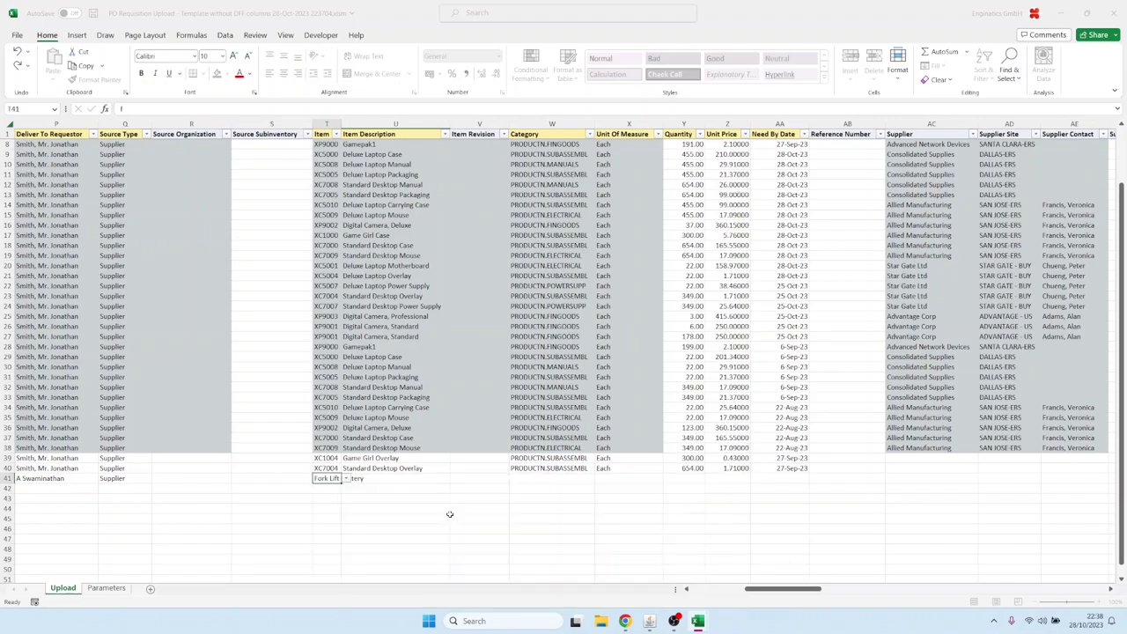
Enter a quantity of 1 and a unit price of 1180 for the fork lift battery line in row 41.
{"action": "key", "text": "Tab"}
{"action": "key", "text": "Tab"}
{"action": "key", "text": "Tab"}
{"action": "key", "text": "Tab"}
{"action": "key", "text": "Tab"}
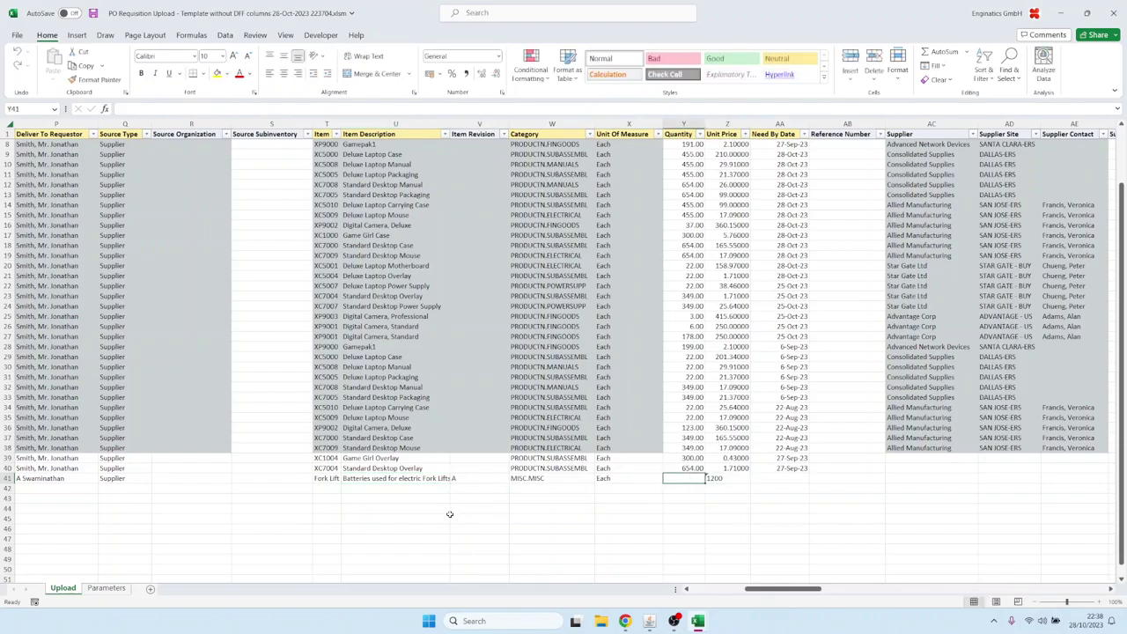
{"action": "type", "text": "1"}
{"action": "key", "text": "Tab"}
{"action": "type", "text": "1"}
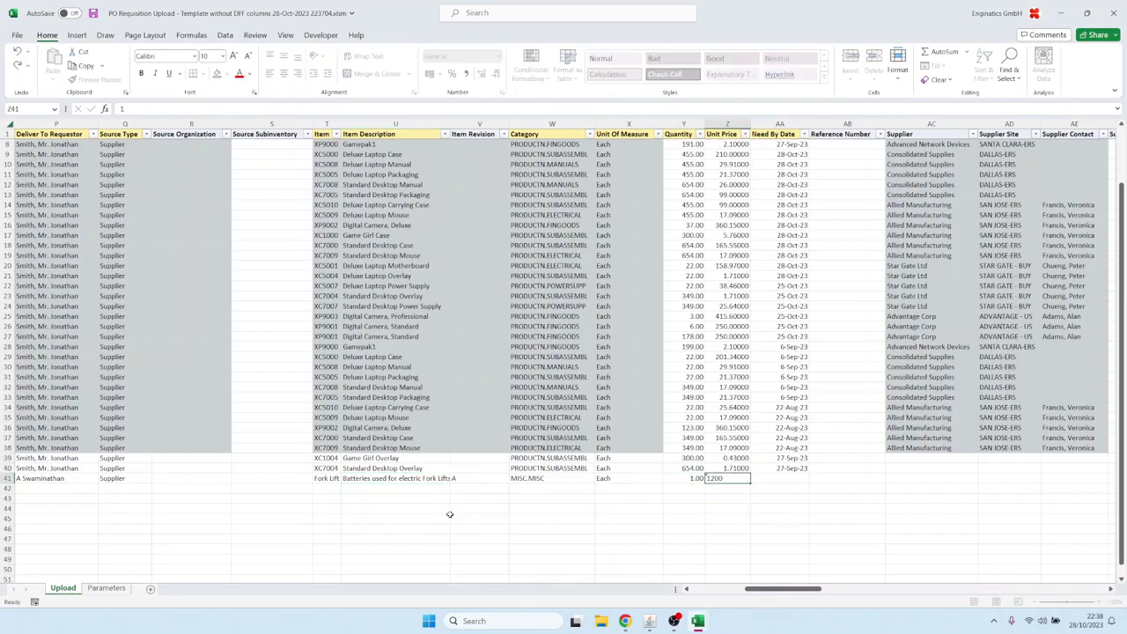
{"action": "type", "text": "200"}
{"action": "key", "text": "Return"}
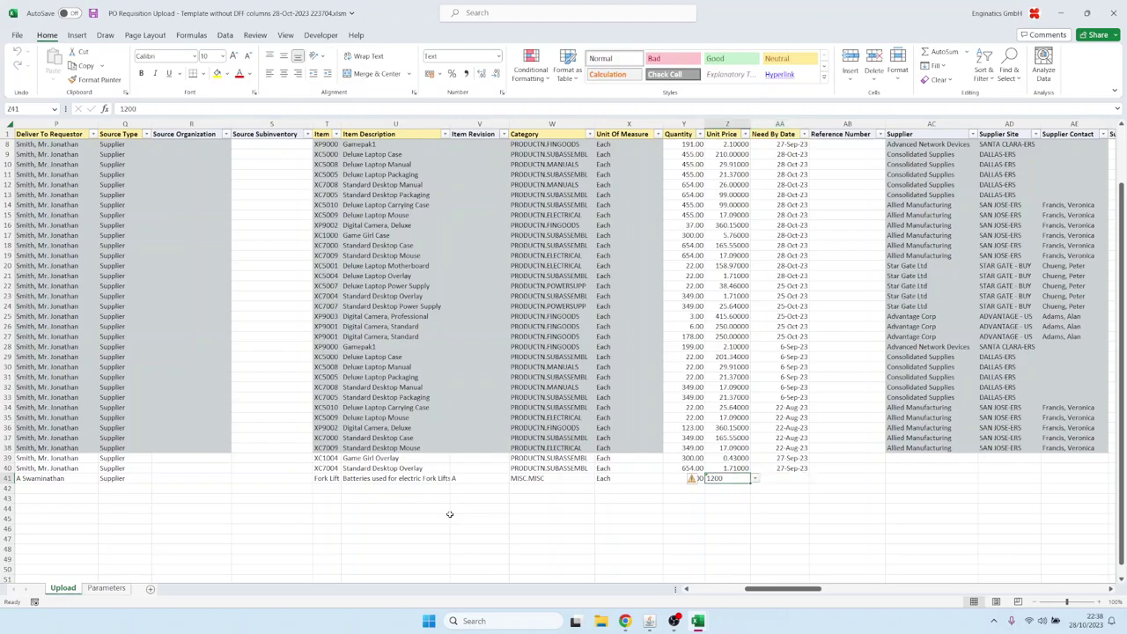
{"action": "type", "text": "1"}
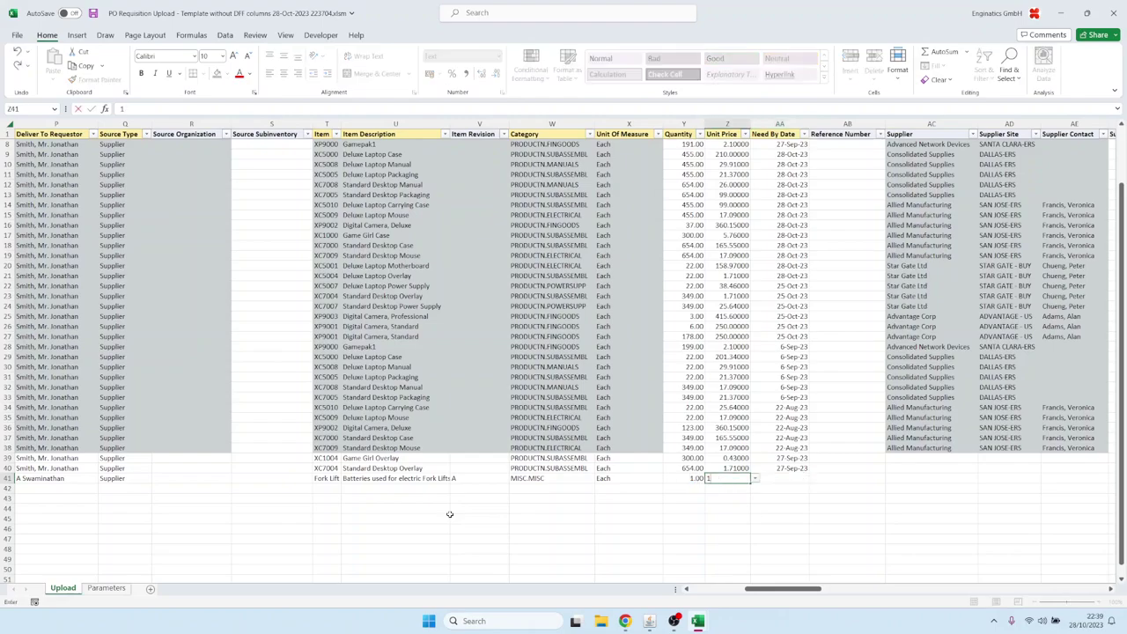
{"action": "type", "text": "180"}
{"action": "key", "text": "Tab"}
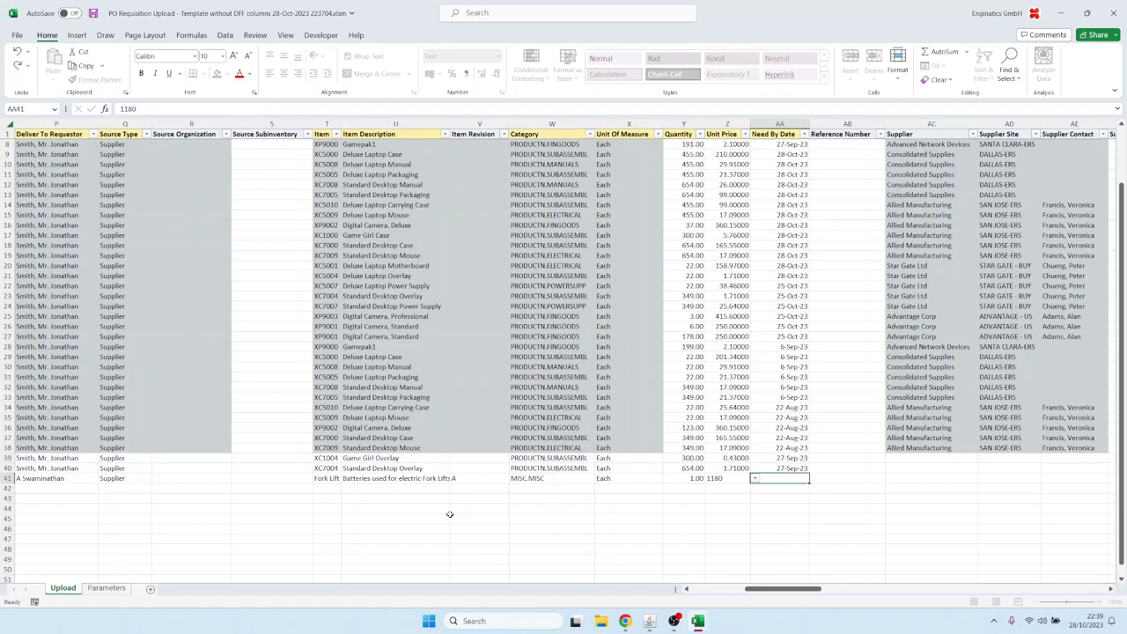
Enter 1jan23 as the need-by date in row 41 and return to the start of the row.
{"action": "type", "text": "1jan23"}
{"action": "key", "text": "Tab"}
{"action": "key", "text": "Home"}
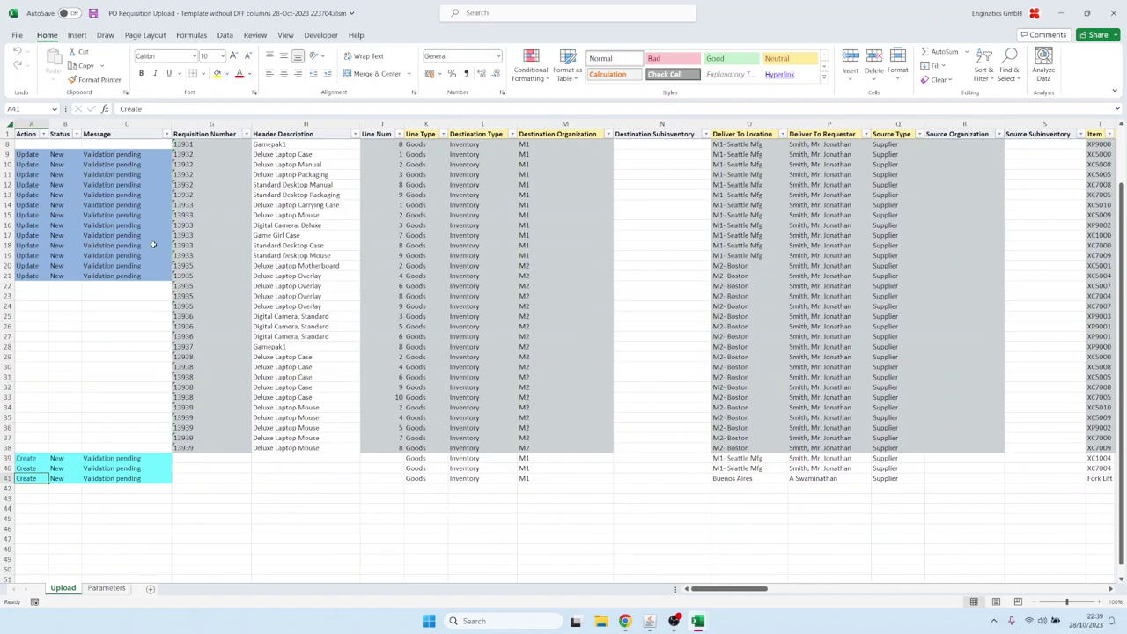
Save the requisition workbook, switch to Oracle Applications and open the file upload page for PO Requisition Upload.
{"action": "left_click", "coordinate": [94, 13]}
{"action": "left_click", "coordinate": [649, 621]}
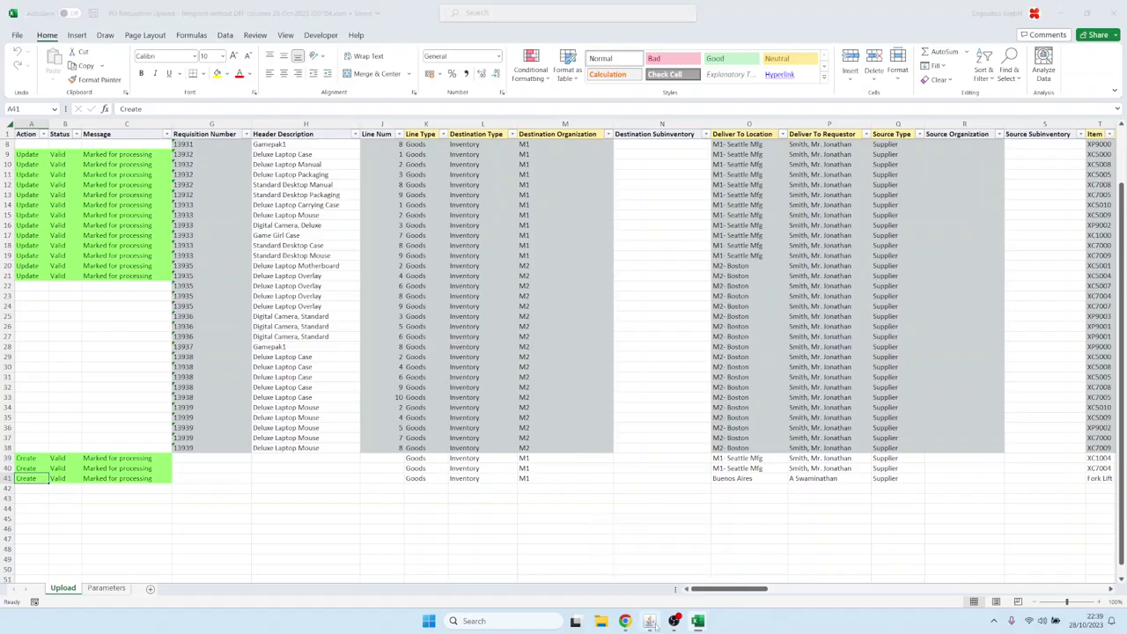
{"action": "left_click", "coordinate": [70, 140]}
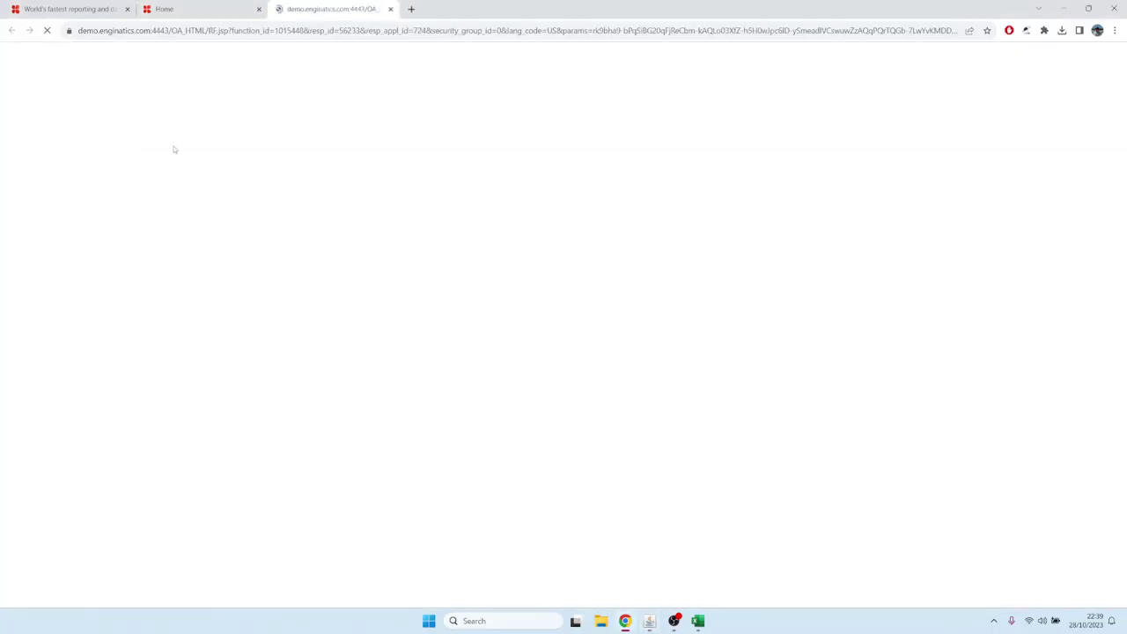
Upload the PO Requisition Upload file ending in 223704.xlsm, close the upload page and return to Oracle Applications.
{"action": "left_click", "coordinate": [104, 113]}
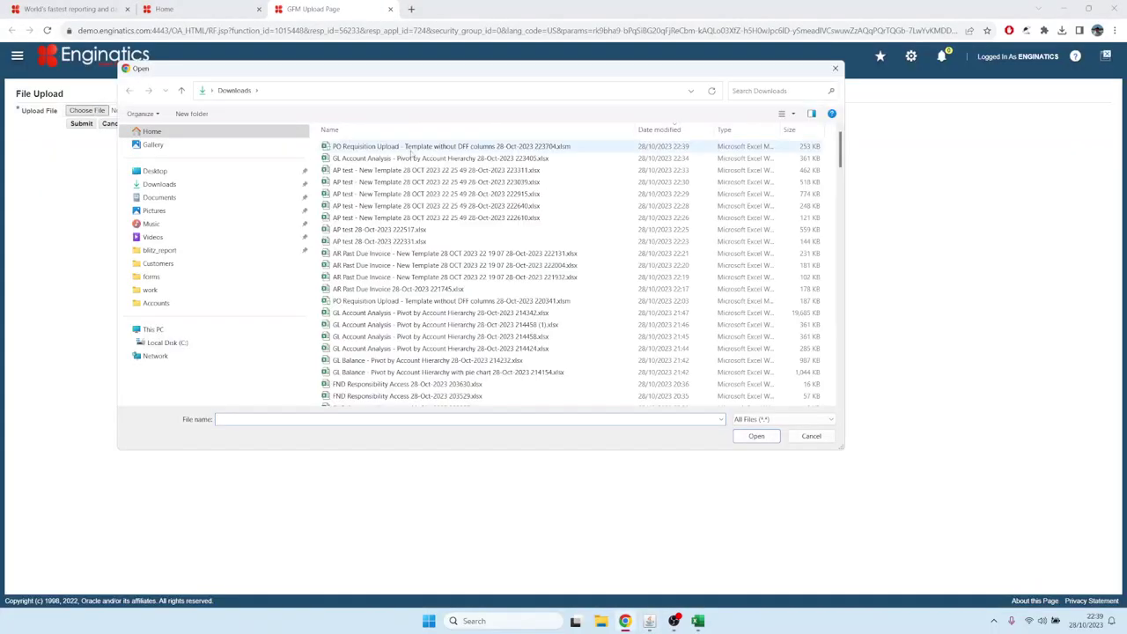
{"action": "left_click", "coordinate": [449, 146]}
{"action": "left_click", "coordinate": [756, 435]}
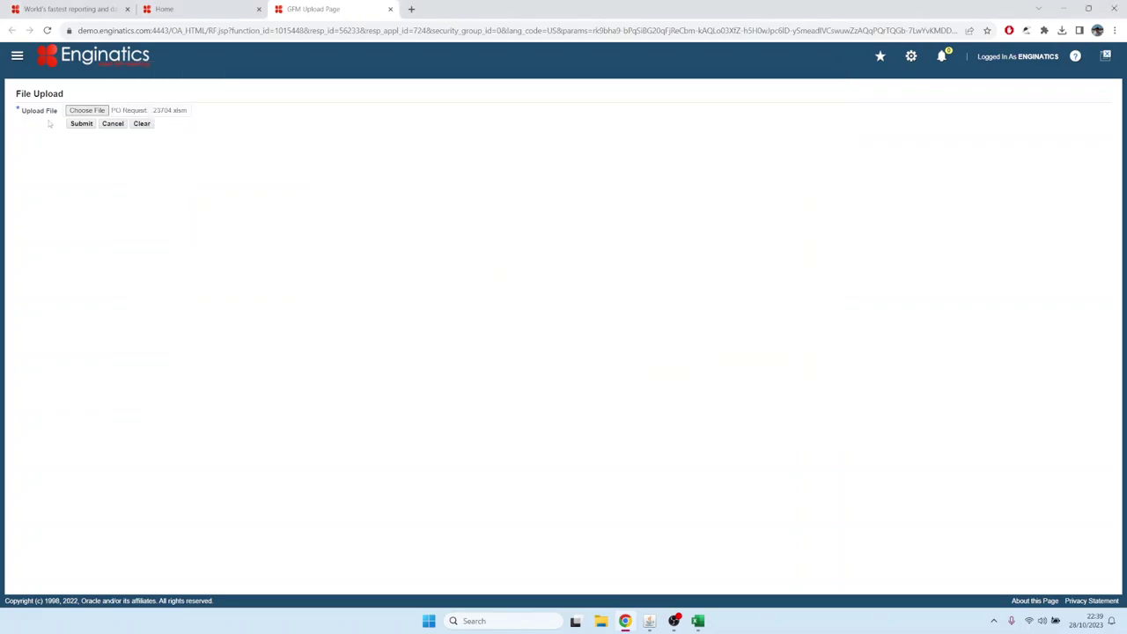
{"action": "left_click", "coordinate": [81, 123]}
{"action": "left_click", "coordinate": [390, 9]}
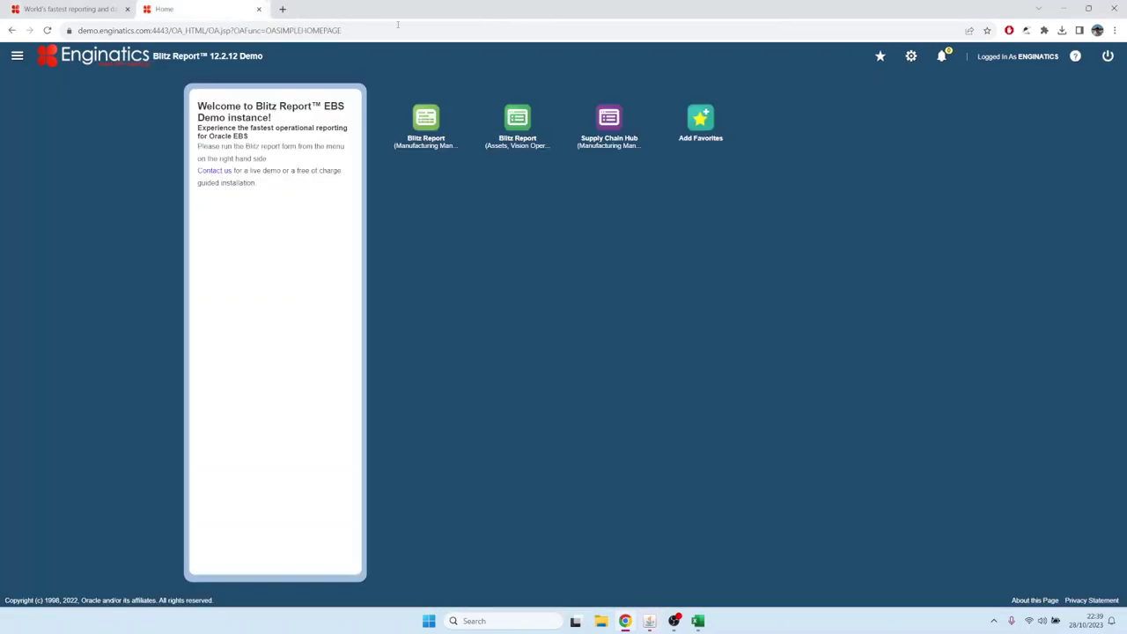
{"action": "left_click", "coordinate": [649, 624]}
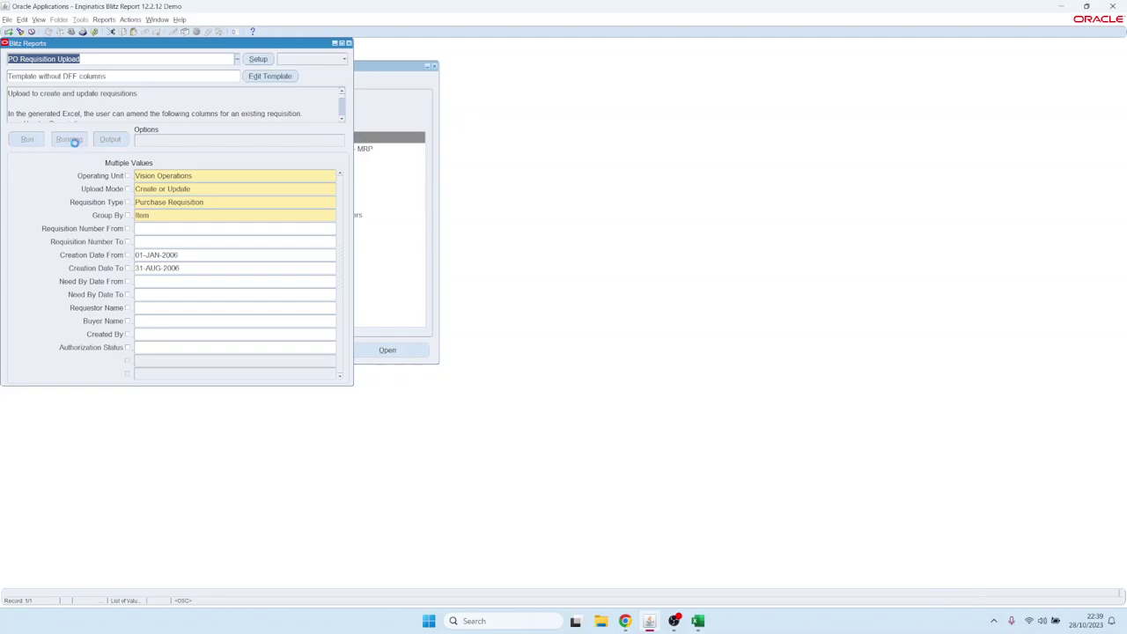
Switch to the upload result workbook in Excel and examine the error messages of the updated and created requisition lines.
{"action": "key", "text": "alt+Tab"}
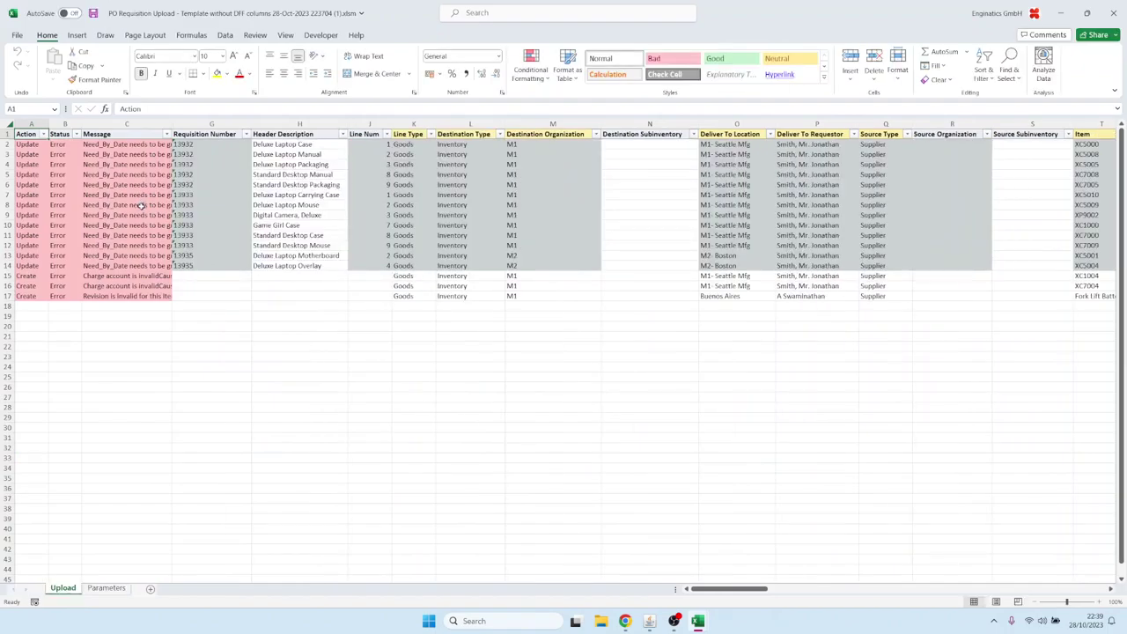
{"action": "left_click", "coordinate": [113, 146]}
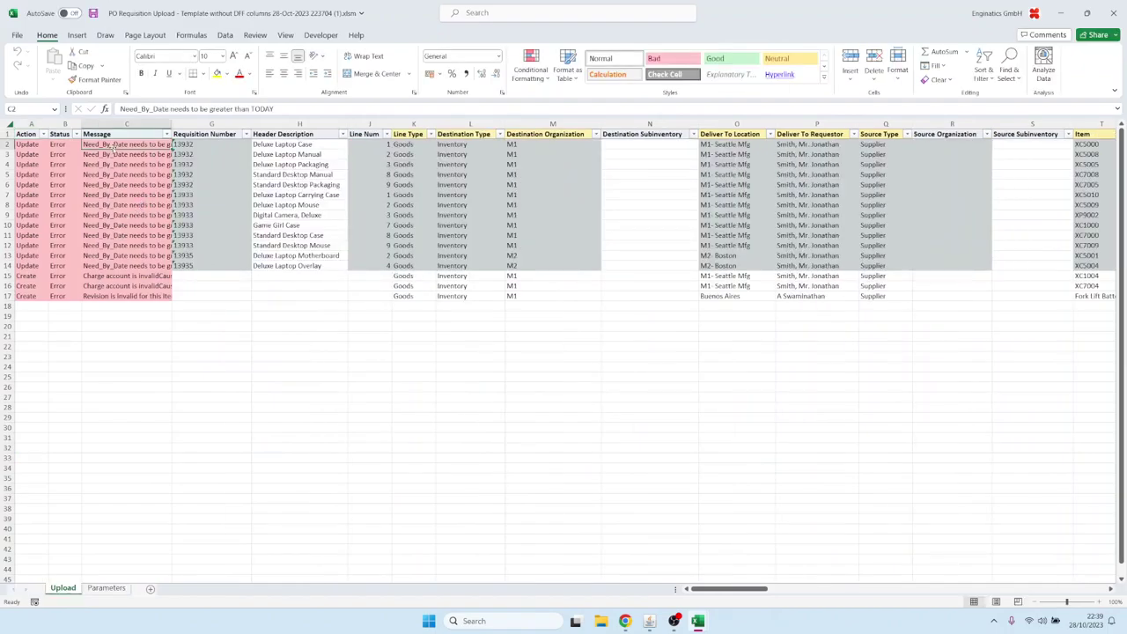
{"action": "double_click", "coordinate": [113, 146]}
{"action": "key", "text": "Escape"}
{"action": "left_click", "coordinate": [106, 176]}
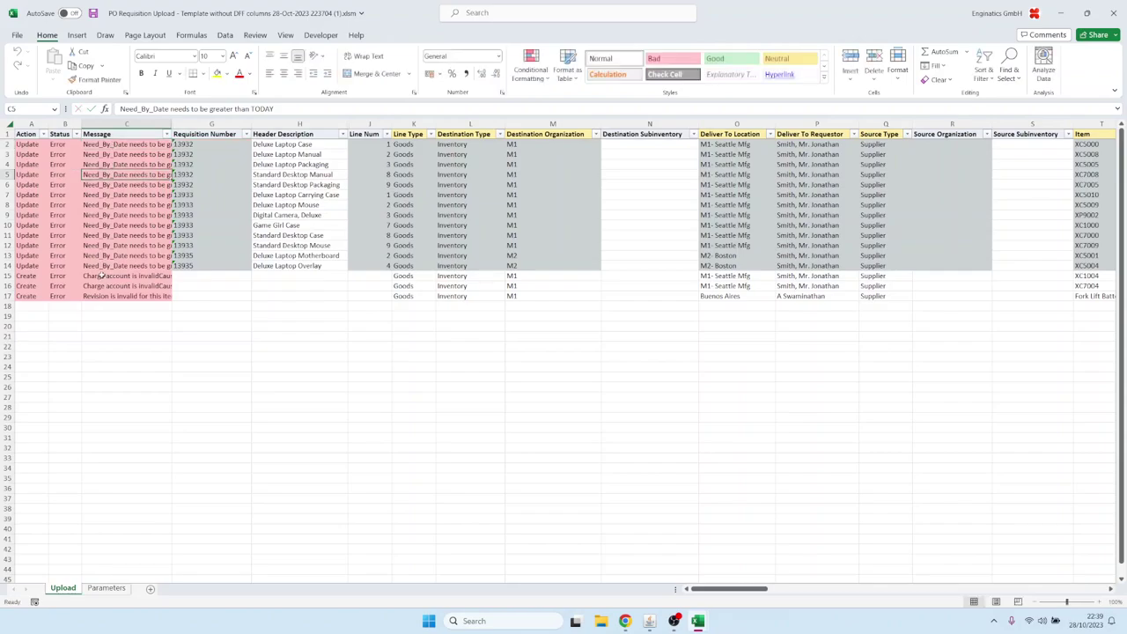
{"action": "left_click", "coordinate": [101, 277]}
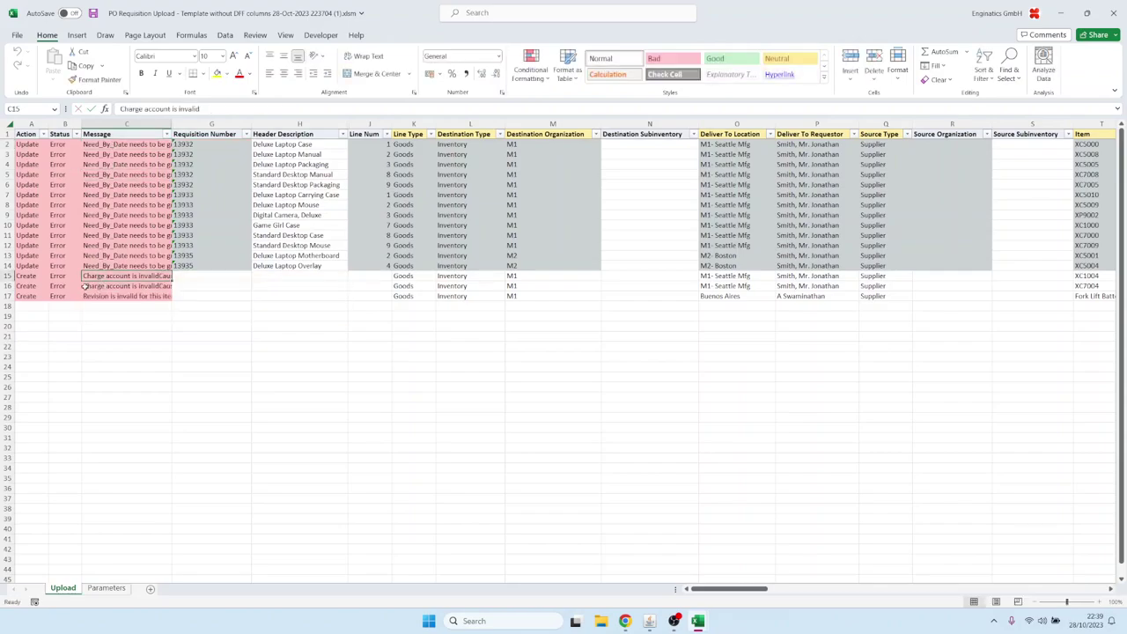
{"action": "left_click", "coordinate": [99, 297]}
{"action": "key", "text": "F2"}
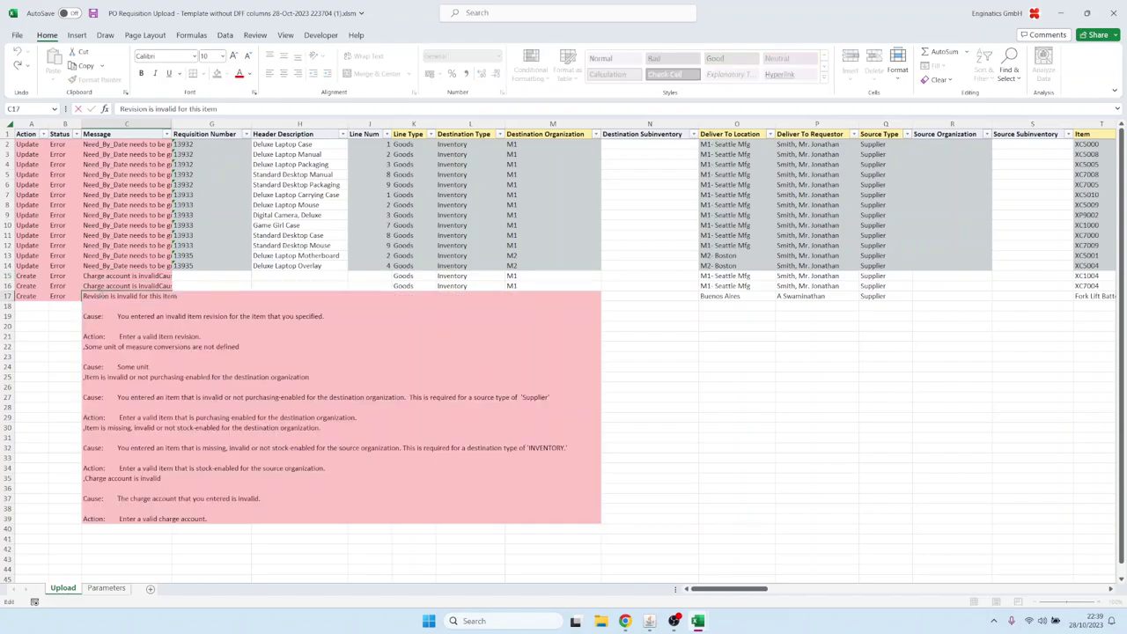
Close the message cell in row 17 and set the need-by date in row 2 to 30oct23.
{"action": "key", "text": "Escape"}
{"action": "left_click", "coordinate": [99, 145]}
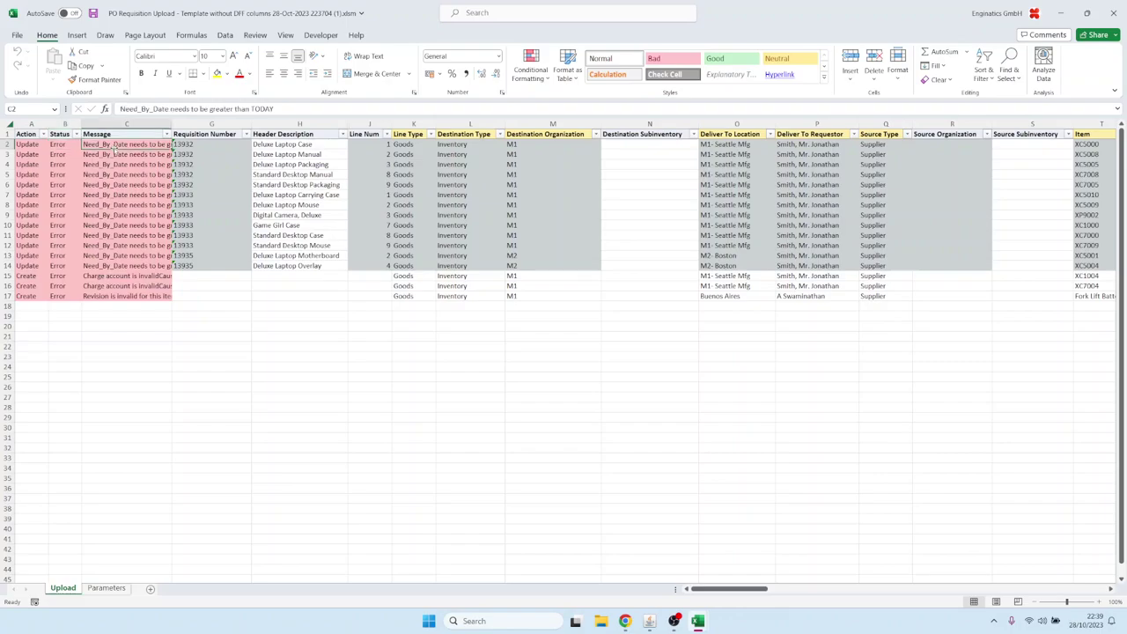
{"action": "key", "text": "Right"}
{"action": "key", "text": "Right"}
{"action": "key", "text": "Right"}
{"action": "key", "text": "Right"}
{"action": "key", "text": "Right"}
{"action": "key", "text": "Right"}
{"action": "key", "text": "Right"}
{"action": "key", "text": "Right"}
{"action": "key", "text": "Right"}
{"action": "key", "text": "Right"}
{"action": "key", "text": "Right"}
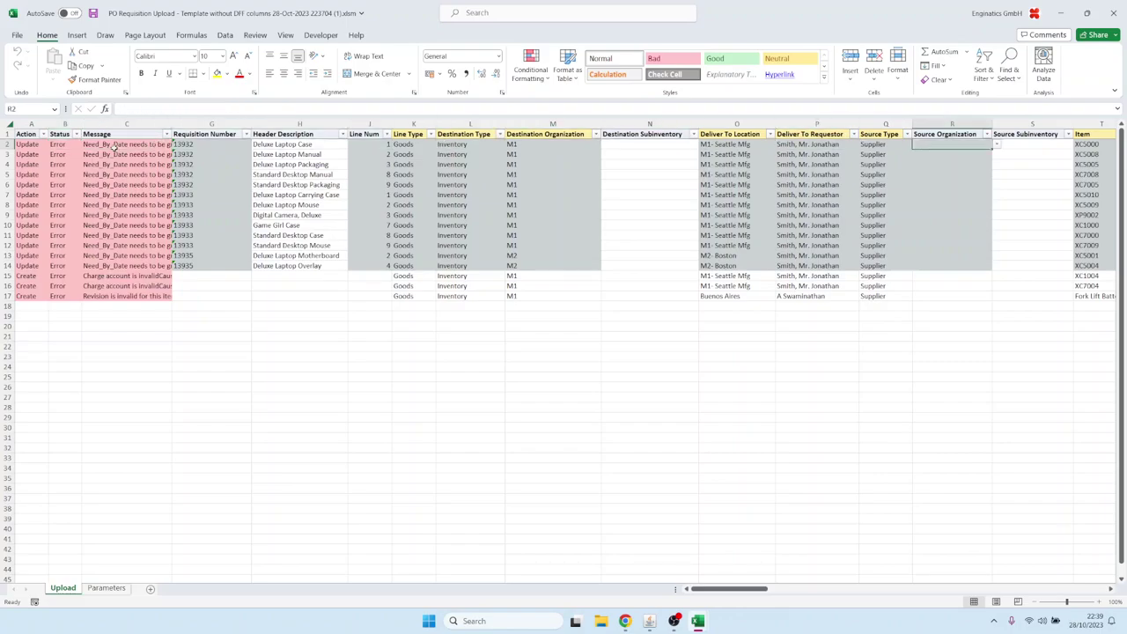
{"action": "key", "text": "Right"}
{"action": "key", "text": "Right"}
{"action": "key", "text": "Right"}
{"action": "key", "text": "Right"}
{"action": "key", "text": "Right"}
{"action": "key", "text": "Right"}
{"action": "key", "text": "Right"}
{"action": "key", "text": "Right"}
{"action": "key", "text": "Right"}
{"action": "key", "text": "Right"}
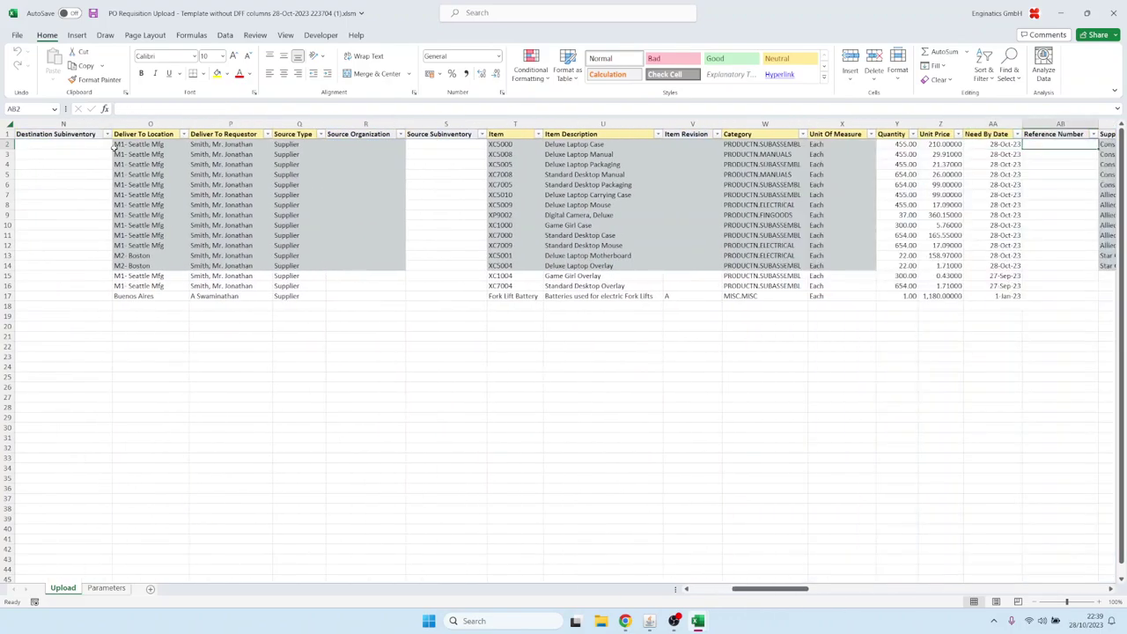
{"action": "key", "text": "Left"}
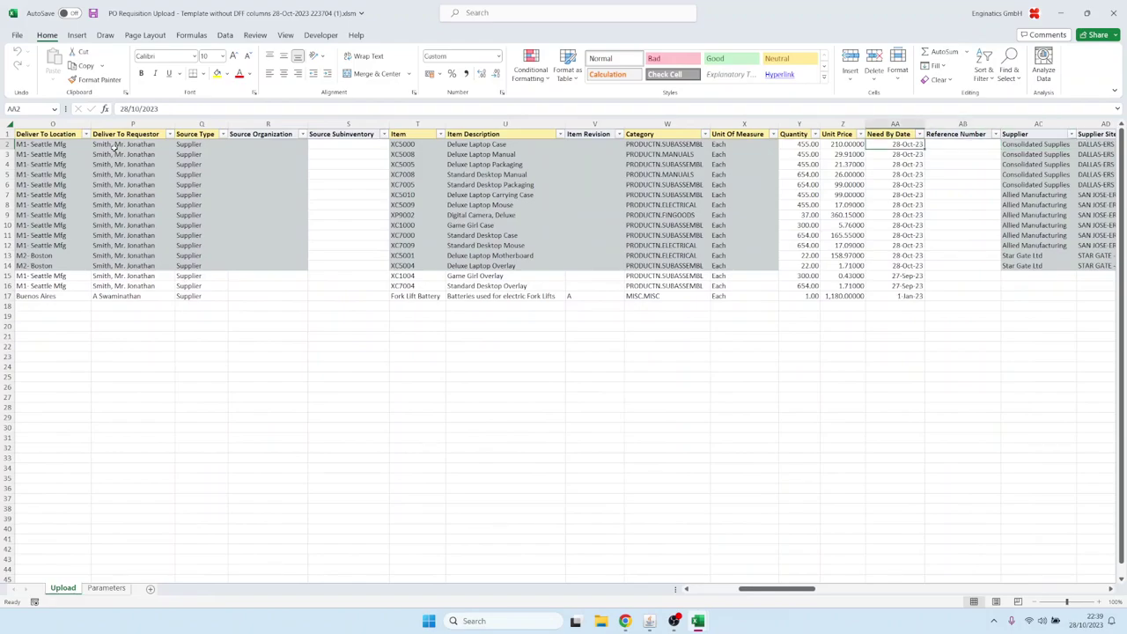
{"action": "type", "text": "30"}
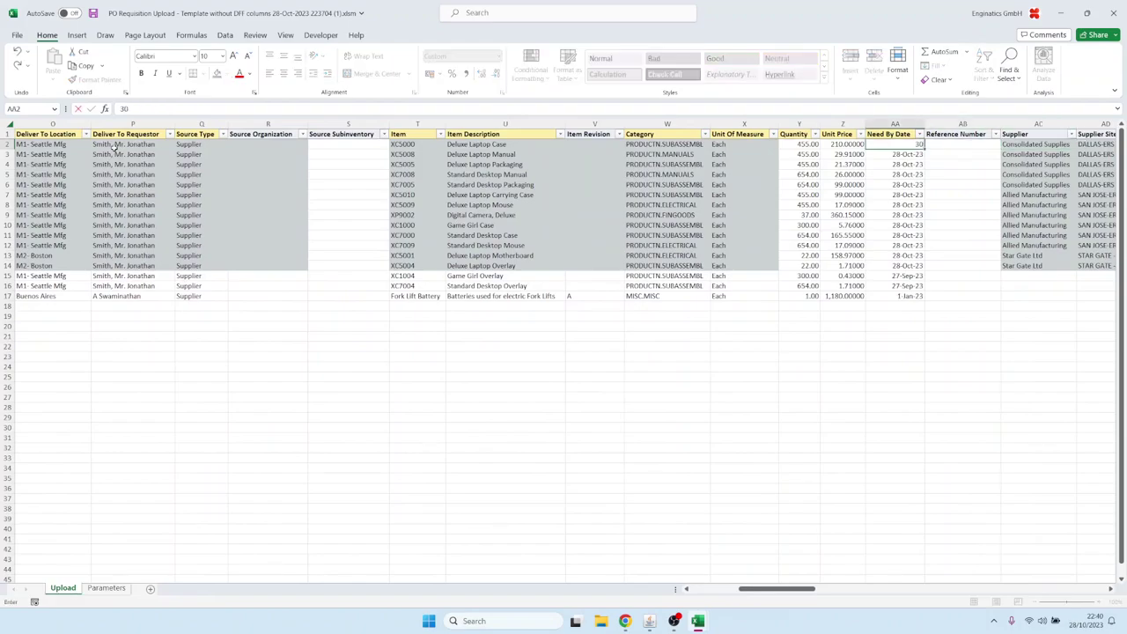
{"action": "type", "text": "oct23"}
{"action": "key", "text": "Tab"}
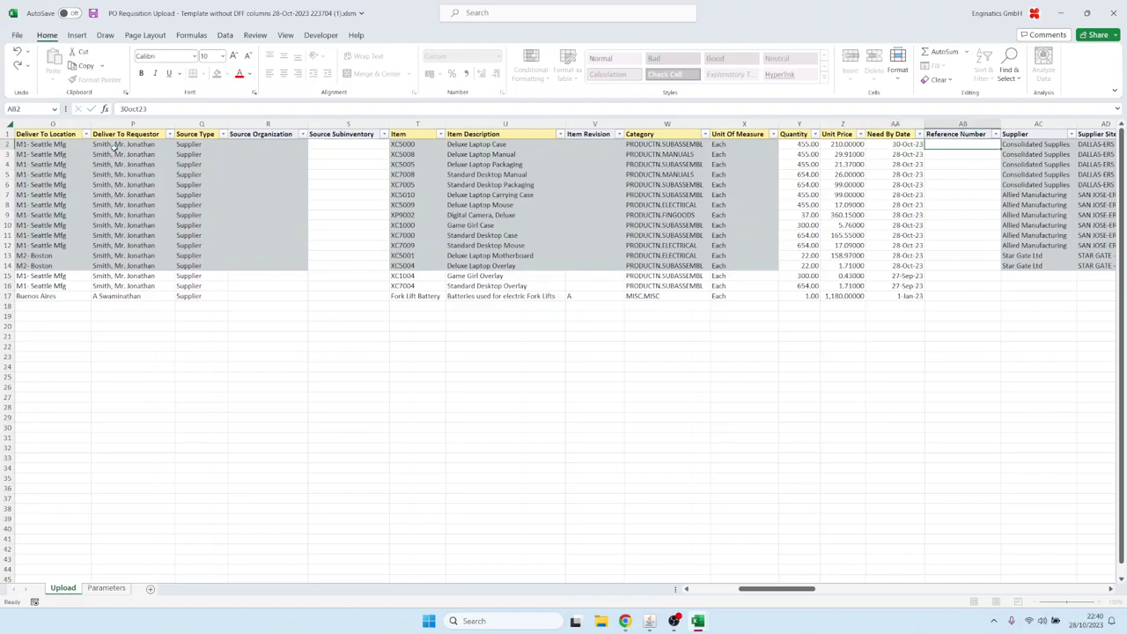
Copy the need-by date from row 2 down to row 14 and return to the start of the sheet.
{"action": "key", "text": "Left"}
{"action": "key", "text": "ctrl+c"}
{"action": "key", "text": "Down"}
{"action": "key", "text": "shift+Down"}
{"action": "key", "text": "shift+Down"}
{"action": "key", "text": "shift+Down"}
{"action": "key", "text": "shift+Down"}
{"action": "key", "text": "shift+Down"}
{"action": "key", "text": "shift+Down"}
{"action": "key", "text": "shift+Down"}
{"action": "key", "text": "shift+Down"}
{"action": "key", "text": "shift+Down"}
{"action": "key", "text": "shift+Down"}
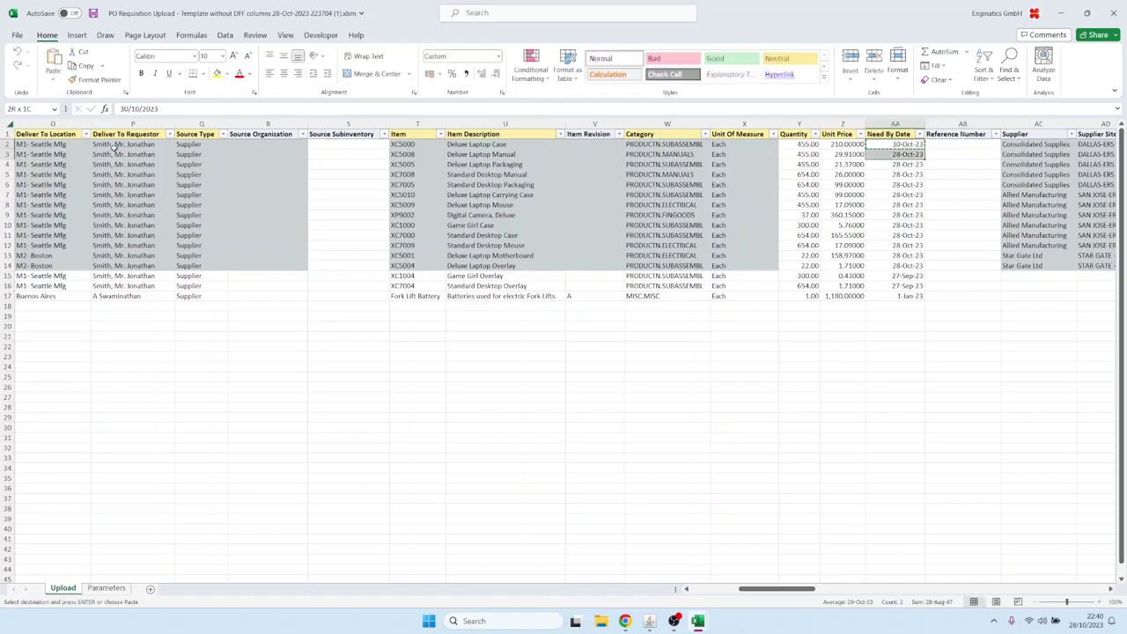
{"action": "key", "text": "shift+Down"}
{"action": "key", "text": "shift+Down"}
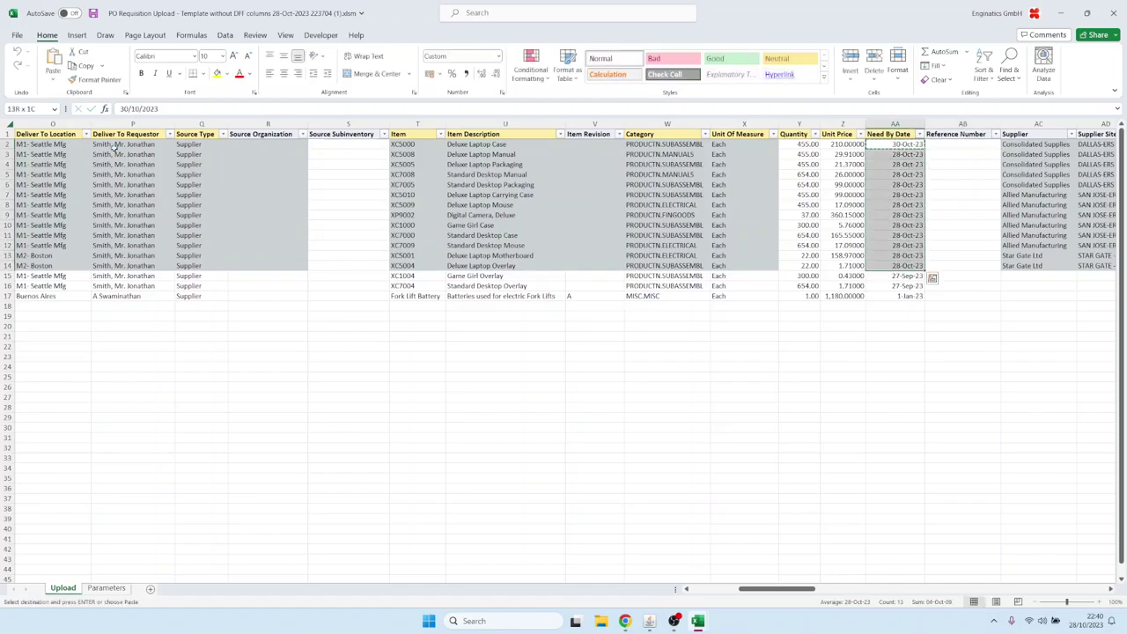
{"action": "key", "text": "ctrl+v"}
{"action": "key", "text": "Escape"}
{"action": "key", "text": "ctrl+Home"}
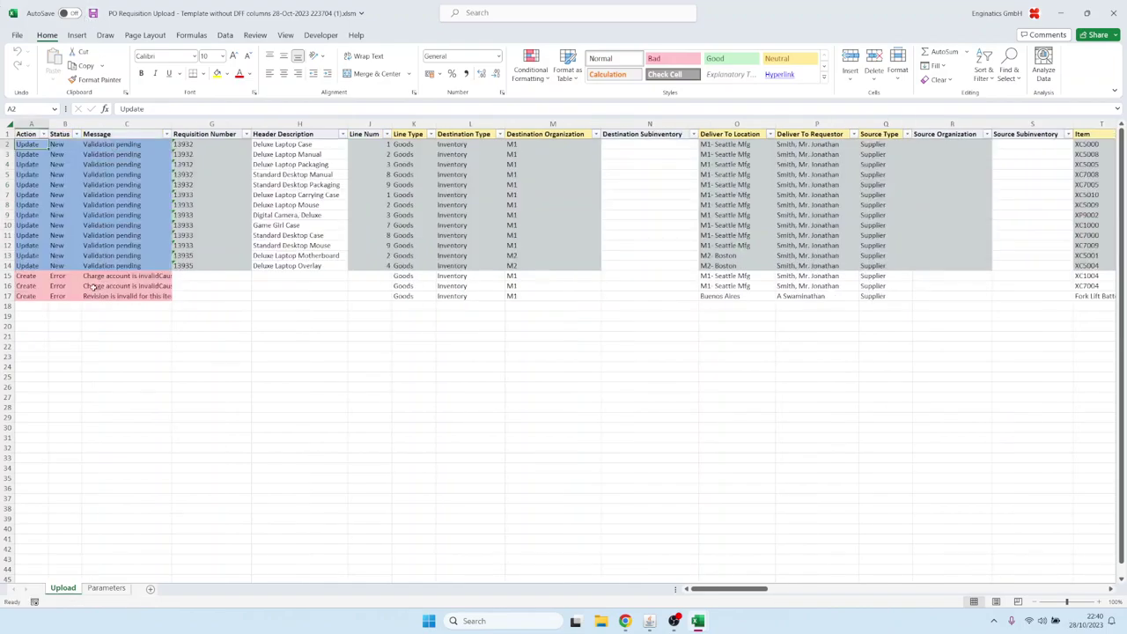
Copy Charge Account Segment1 to Segment5 of rows 12 to 14 into the created requisition lines in rows 15 to 17.
{"action": "left_click", "coordinate": [204, 273]}
{"action": "key", "text": "Right"}
{"action": "key", "text": "Right"}
{"action": "key", "text": "Right"}
{"action": "key", "text": "Right"}
{"action": "key", "text": "Right"}
{"action": "key", "text": "Right"}
{"action": "key", "text": "Right"}
{"action": "key", "text": "Right"}
{"action": "key", "text": "Right"}
{"action": "key", "text": "Right"}
{"action": "key", "text": "Right"}
{"action": "key", "text": "Right"}
{"action": "key", "text": "Right"}
{"action": "key", "text": "Right"}
{"action": "key", "text": "Right"}
{"action": "key", "text": "Right"}
{"action": "key", "text": "Right"}
{"action": "key", "text": "Right"}
{"action": "key", "text": "Right"}
{"action": "key", "text": "Right"}
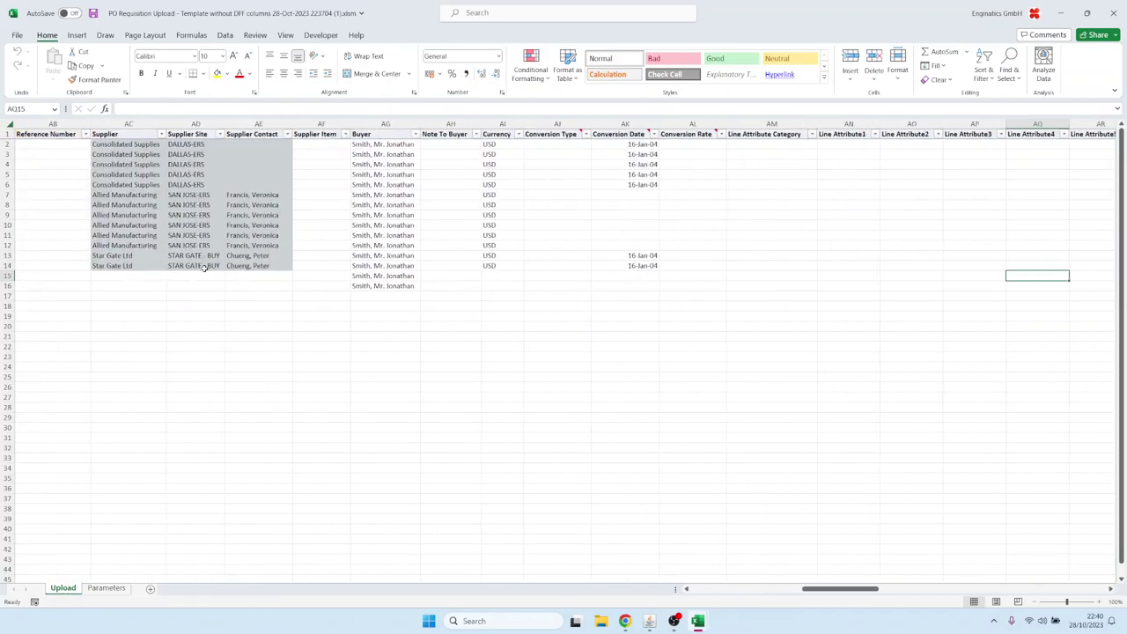
{"action": "key", "text": "Right"}
{"action": "key", "text": "Right"}
{"action": "key", "text": "Right"}
{"action": "key", "text": "Right"}
{"action": "key", "text": "Right"}
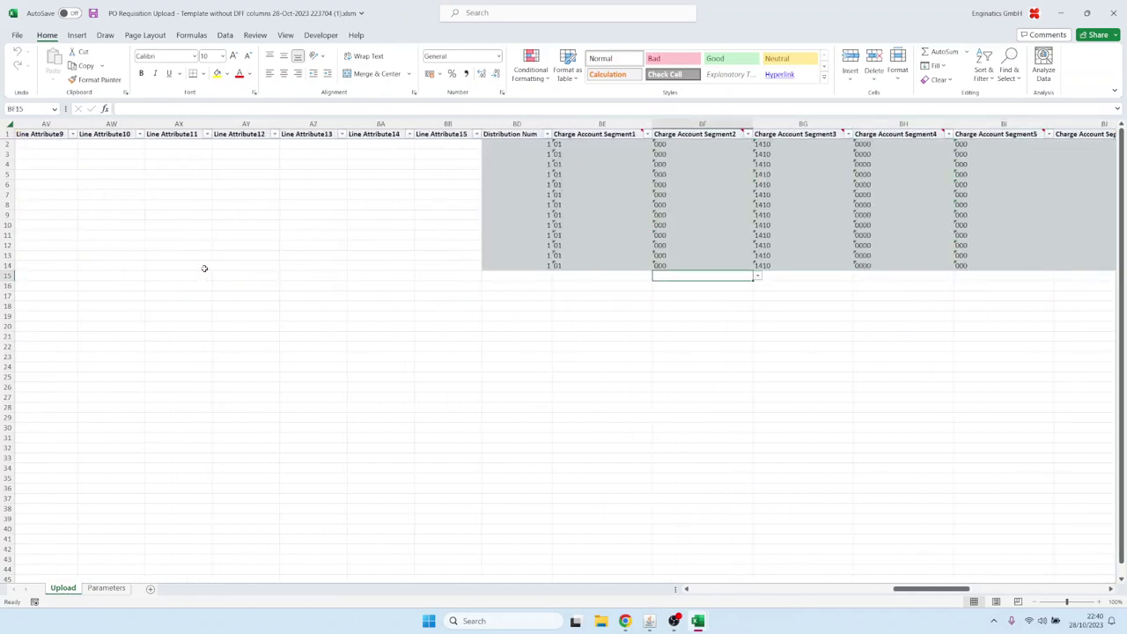
{"action": "key", "text": "Left"}
{"action": "key", "text": "Up"}
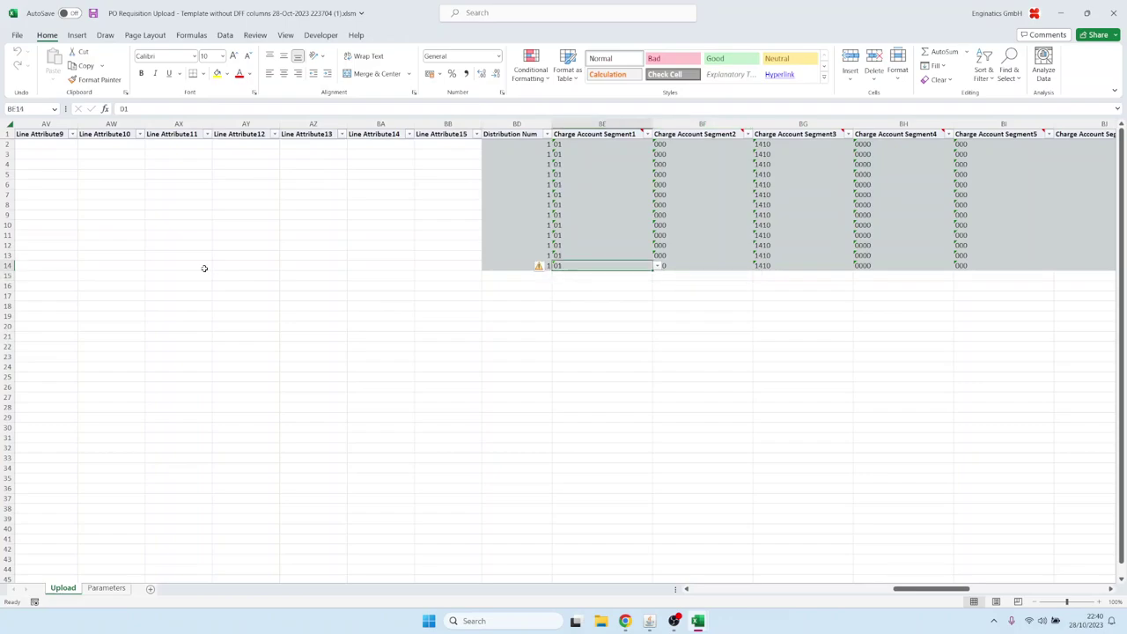
{"action": "key", "text": "shift+Up"}
{"action": "key", "text": "shift+Up"}
{"action": "key", "text": "shift+Right"}
{"action": "key", "text": "shift+Right"}
{"action": "key", "text": "shift+Right"}
{"action": "key", "text": "shift+Right"}
{"action": "key", "text": "shift+Right"}
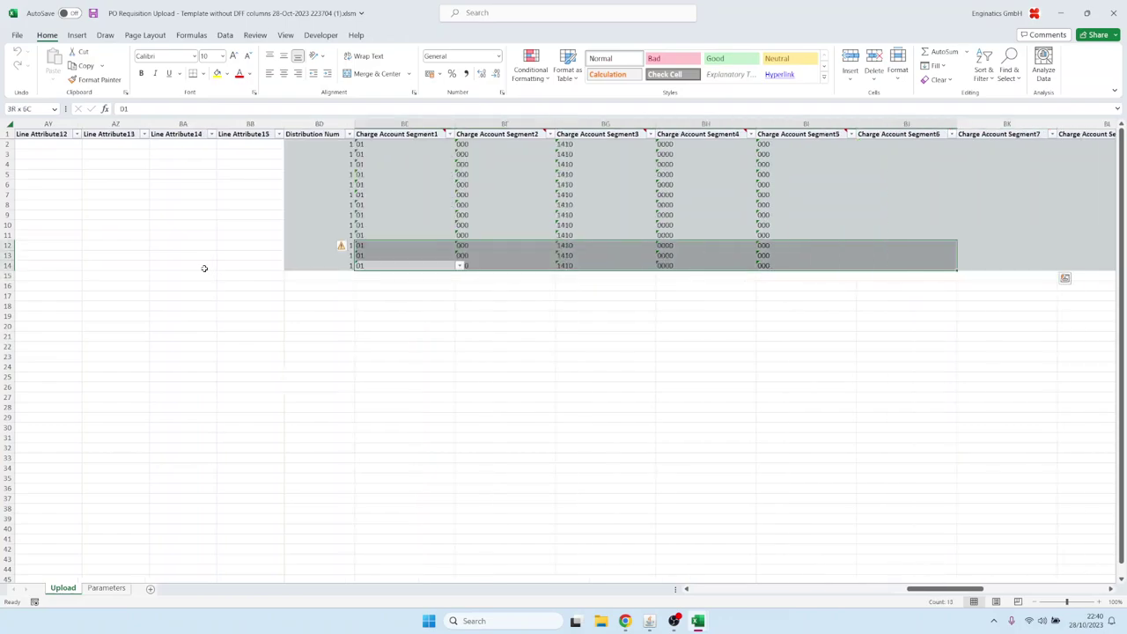
{"action": "key", "text": "shift+Left"}
{"action": "key", "text": "ctrl+c"}
{"action": "key", "text": "Down"}
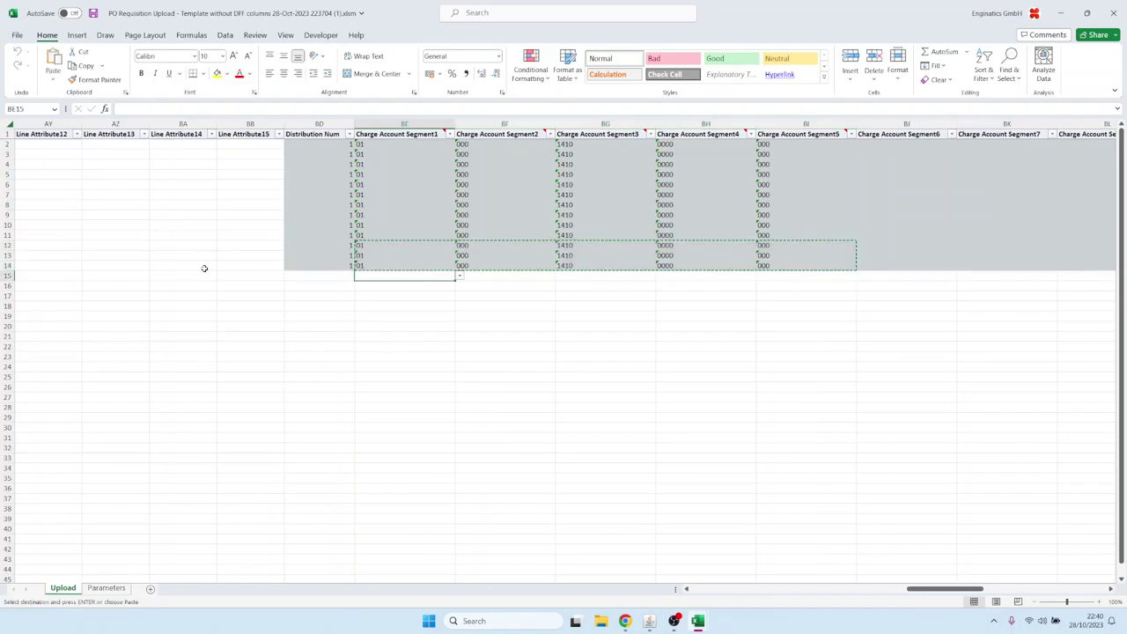
{"action": "key", "text": "ctrl+v"}
{"action": "key", "text": "Home"}
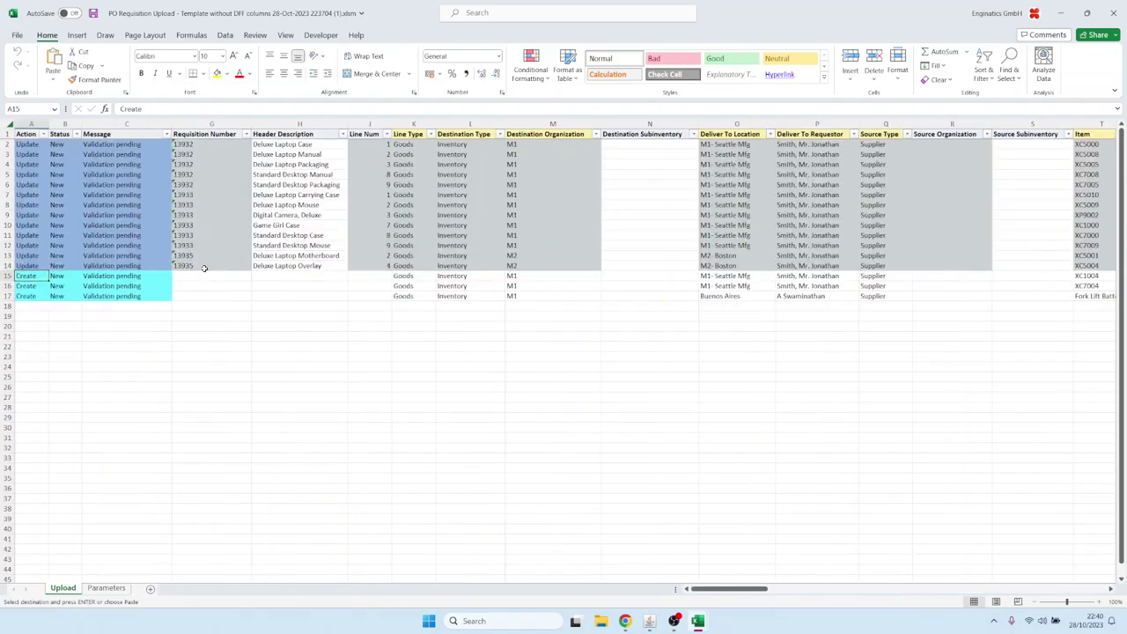
Save the corrected workbook, switch to Oracle Applications and reopen the file upload page for PO Requisition Upload.
{"action": "left_click", "coordinate": [92, 14]}
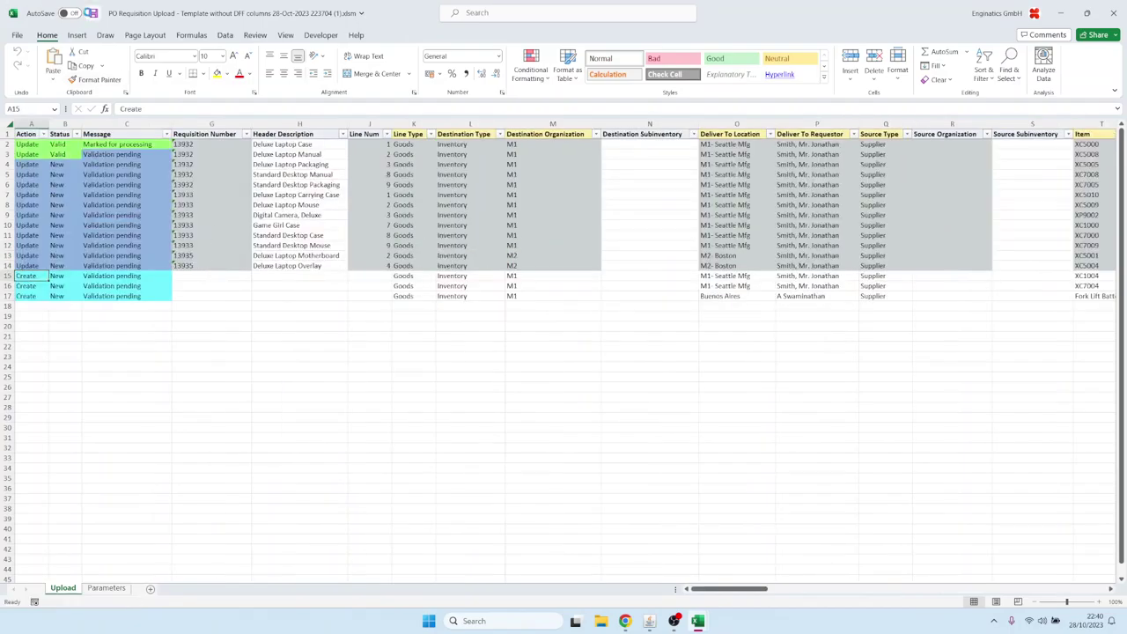
{"action": "left_click", "coordinate": [651, 622]}
{"action": "left_click", "coordinate": [68, 146]}
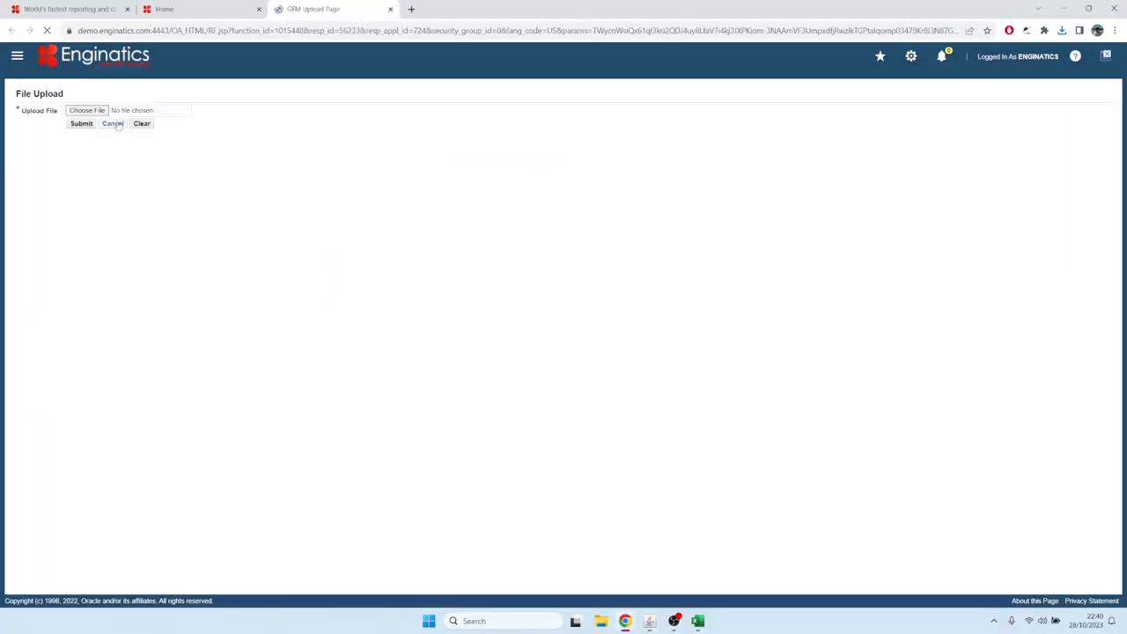
Upload the PO Requisition Upload file ending in 223704 (1).xlsm, close the upload page and return to Oracle Applications.
{"action": "left_click", "coordinate": [99, 111]}
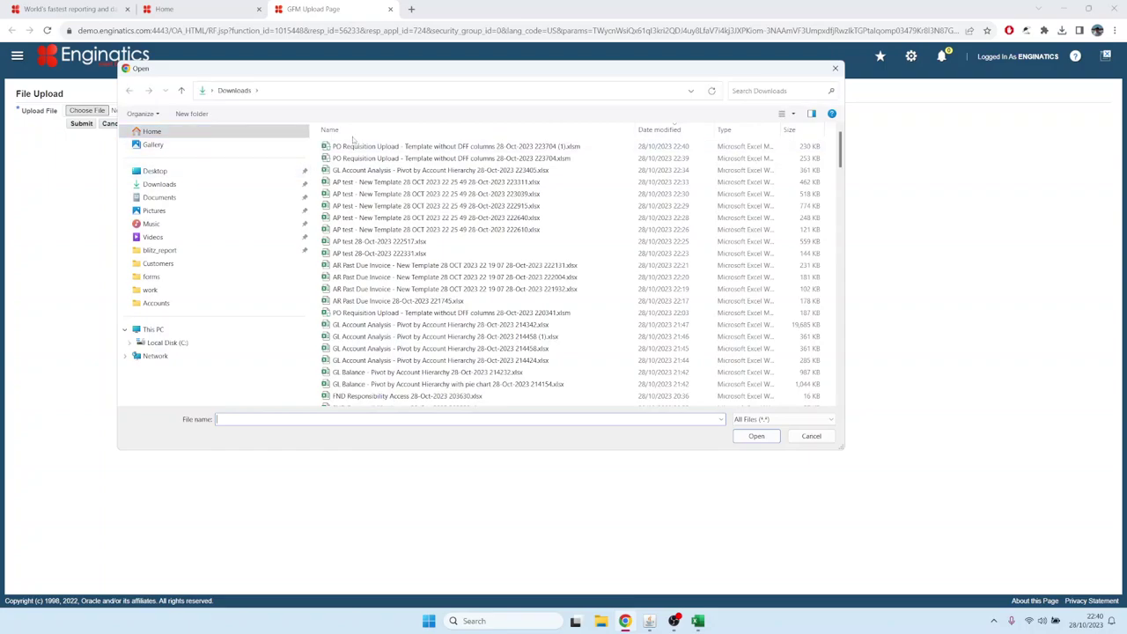
{"action": "left_click", "coordinate": [458, 146]}
{"action": "left_click", "coordinate": [756, 436]}
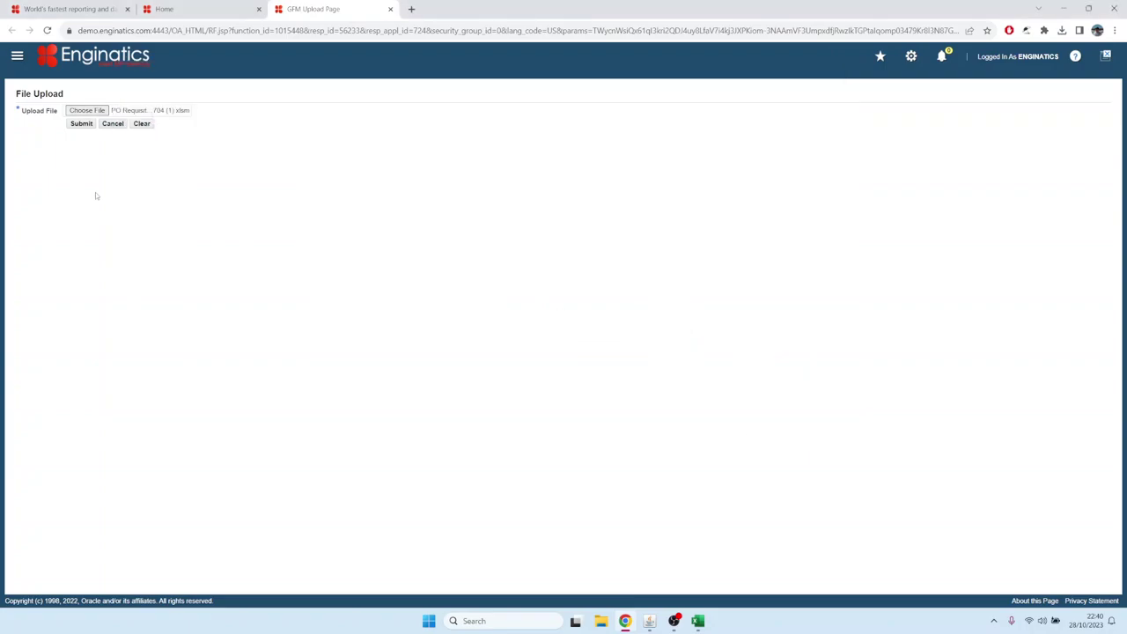
{"action": "left_click", "coordinate": [390, 9]}
{"action": "left_click", "coordinate": [649, 619]}
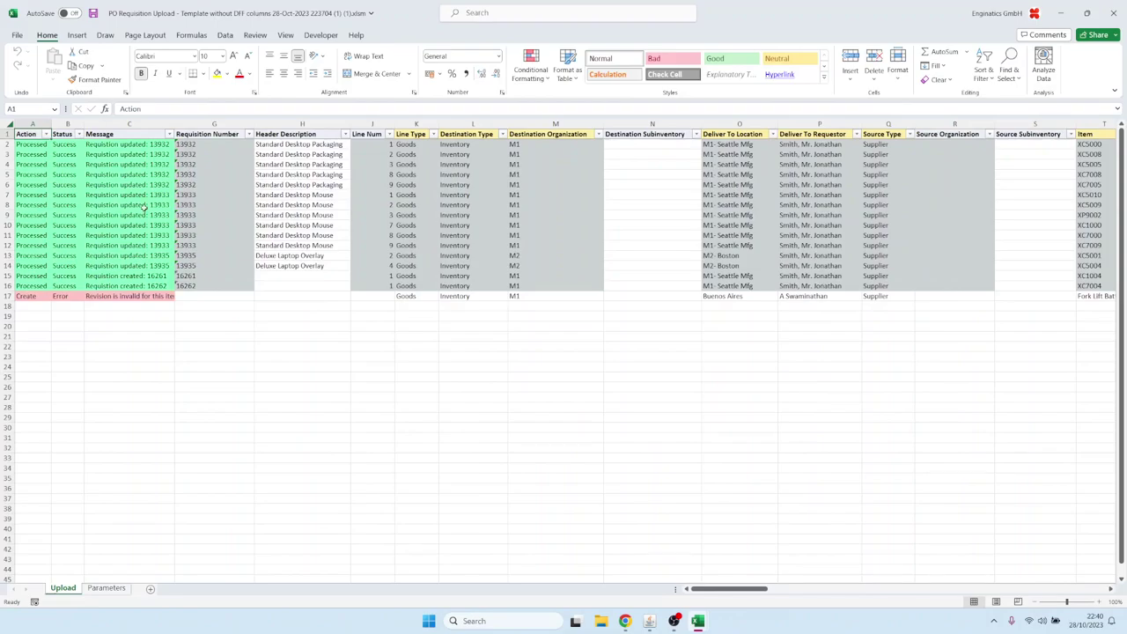
Examine the result messages of the updated, created and erroneous requisition lines in the second upload result workbook.
{"action": "double_click", "coordinate": [112, 296]}
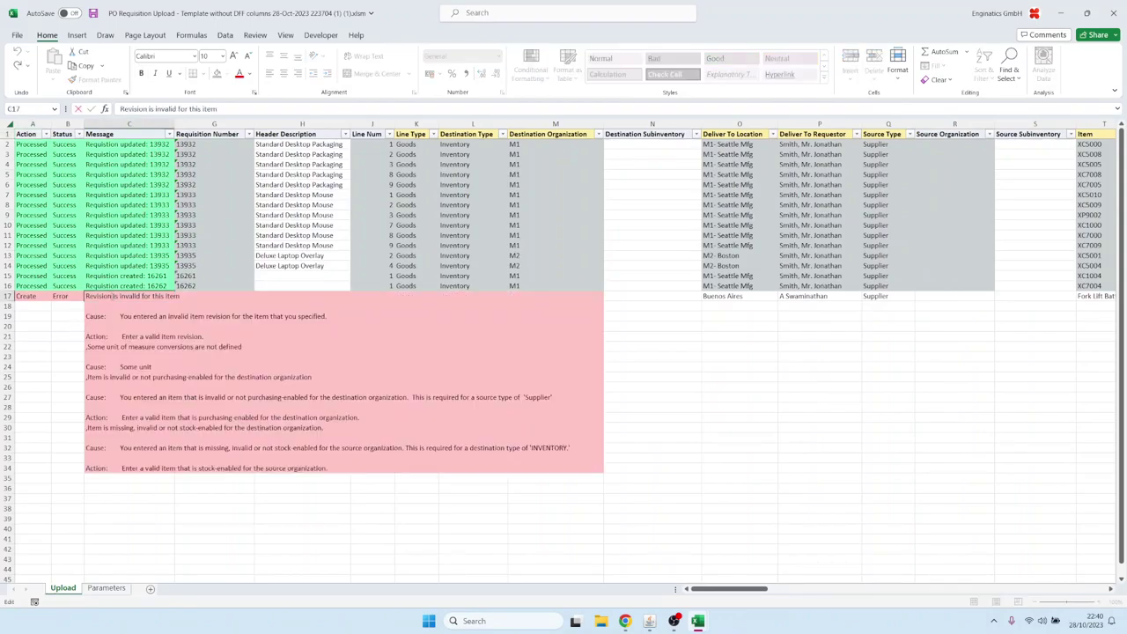
{"action": "left_click", "coordinate": [62, 296]}
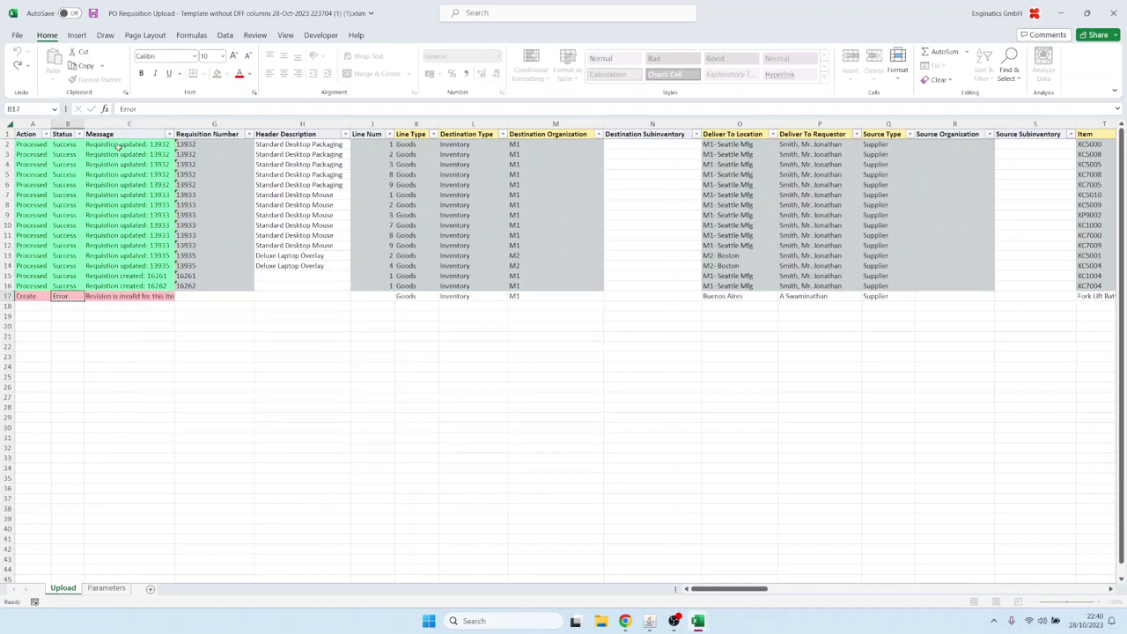
{"action": "left_click", "coordinate": [122, 246]}
{"action": "left_click", "coordinate": [162, 277]}
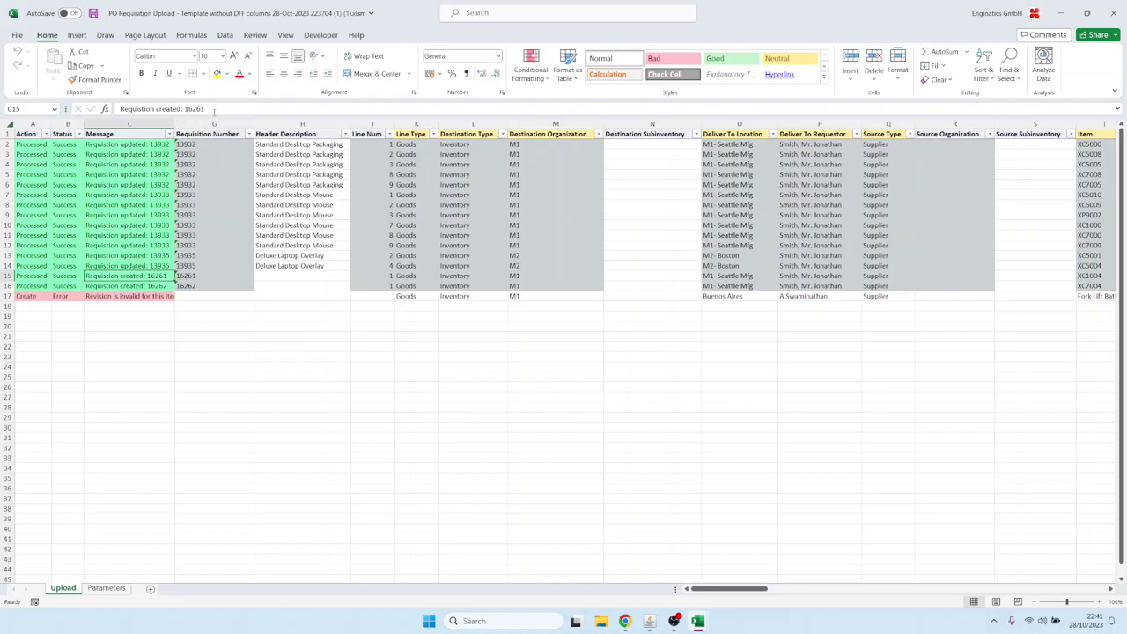
{"action": "left_click", "coordinate": [153, 286]}
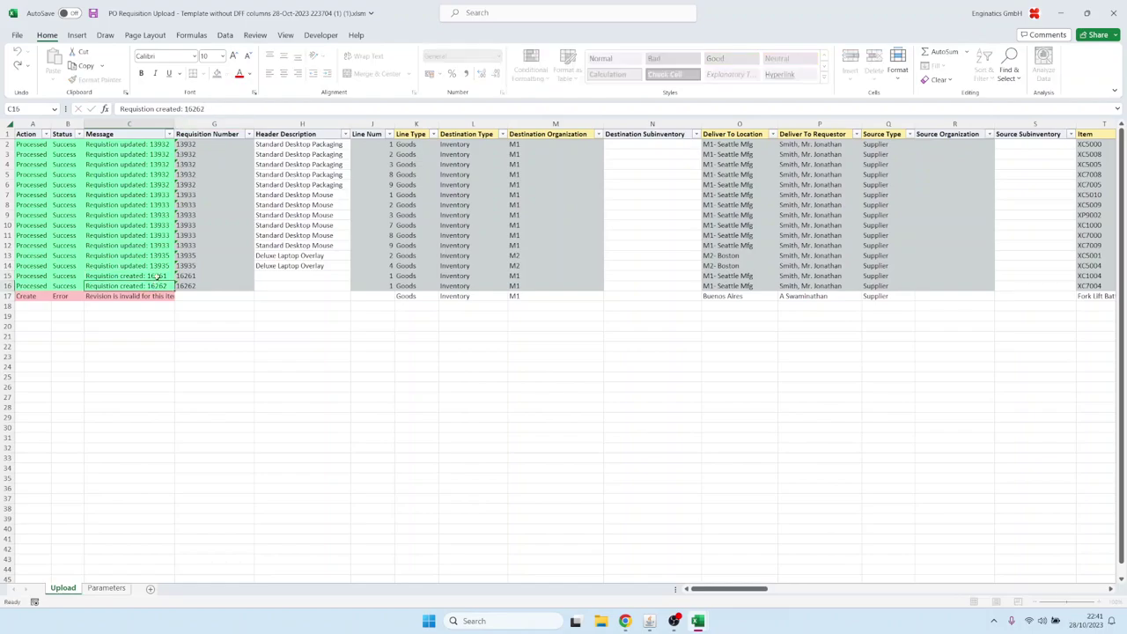
{"action": "key", "text": "Up"}
{"action": "double_click", "coordinate": [193, 109]}
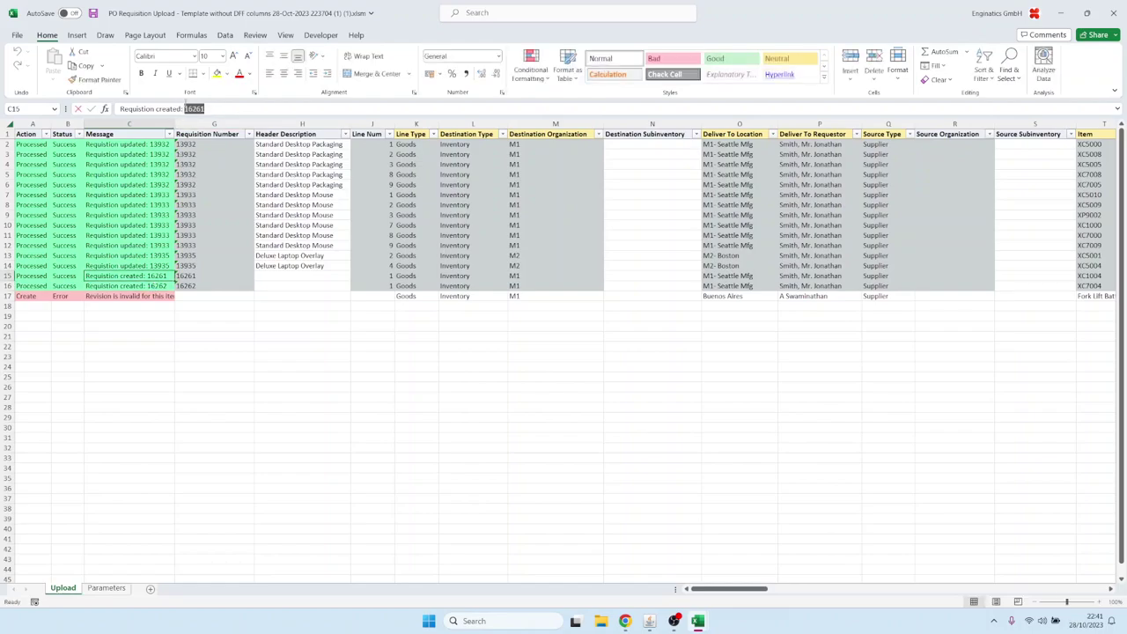
{"action": "left_click", "coordinate": [300, 216]}
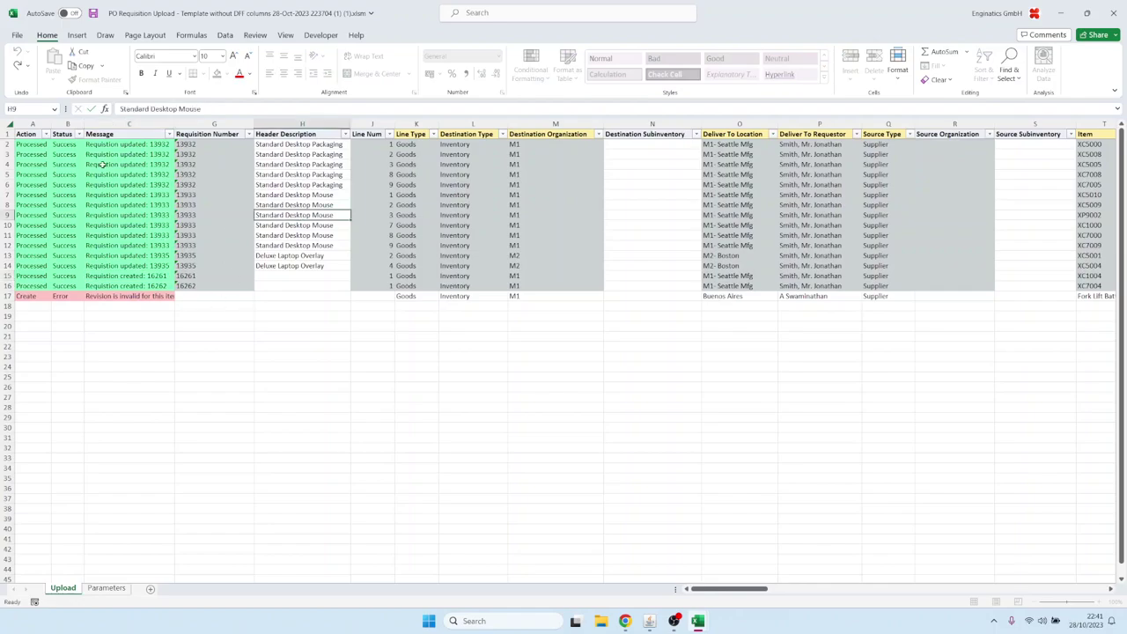
{"action": "key", "text": "ctrl+Home"}
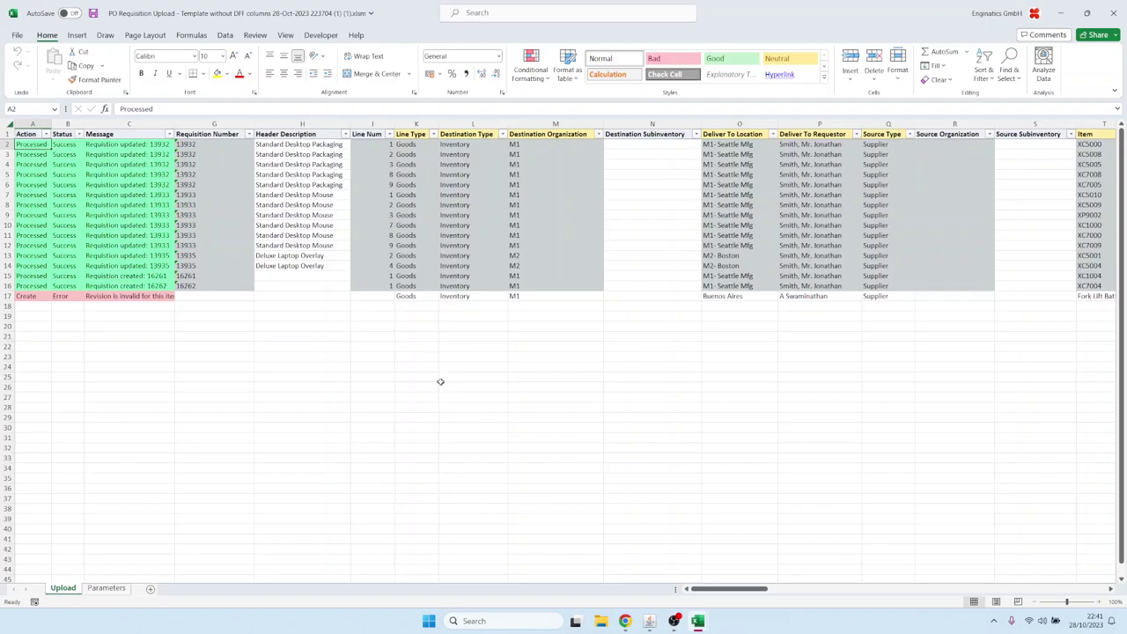
Switch to Oracle Applications, open the report's setup, examine the available import types, and close the import dialog and setup.
{"action": "left_click", "coordinate": [649, 621]}
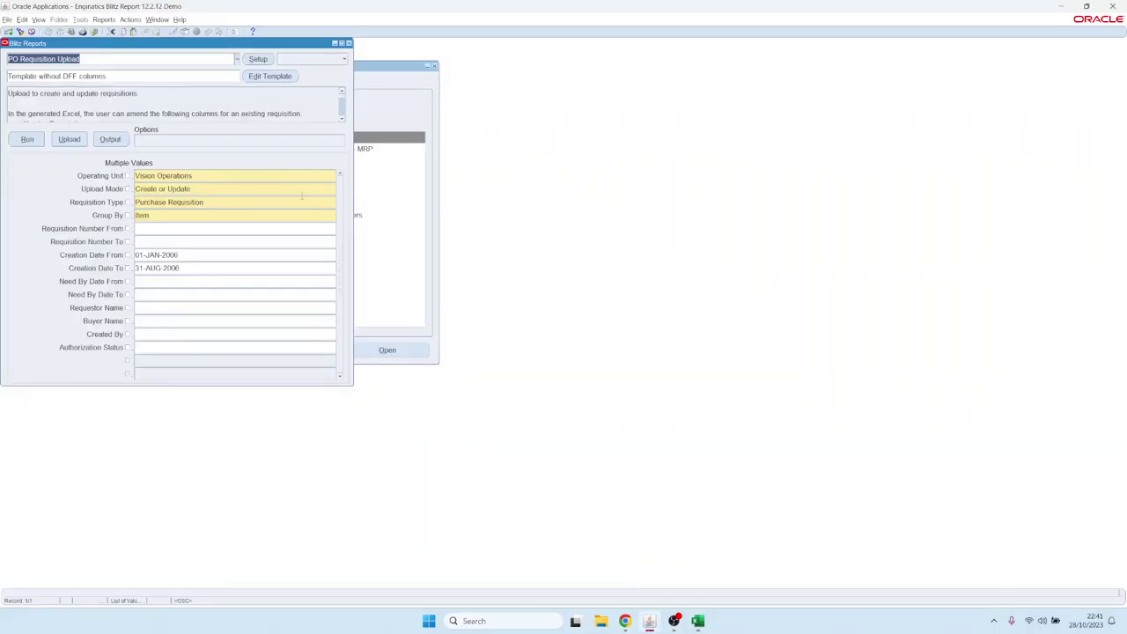
{"action": "left_click", "coordinate": [258, 59]}
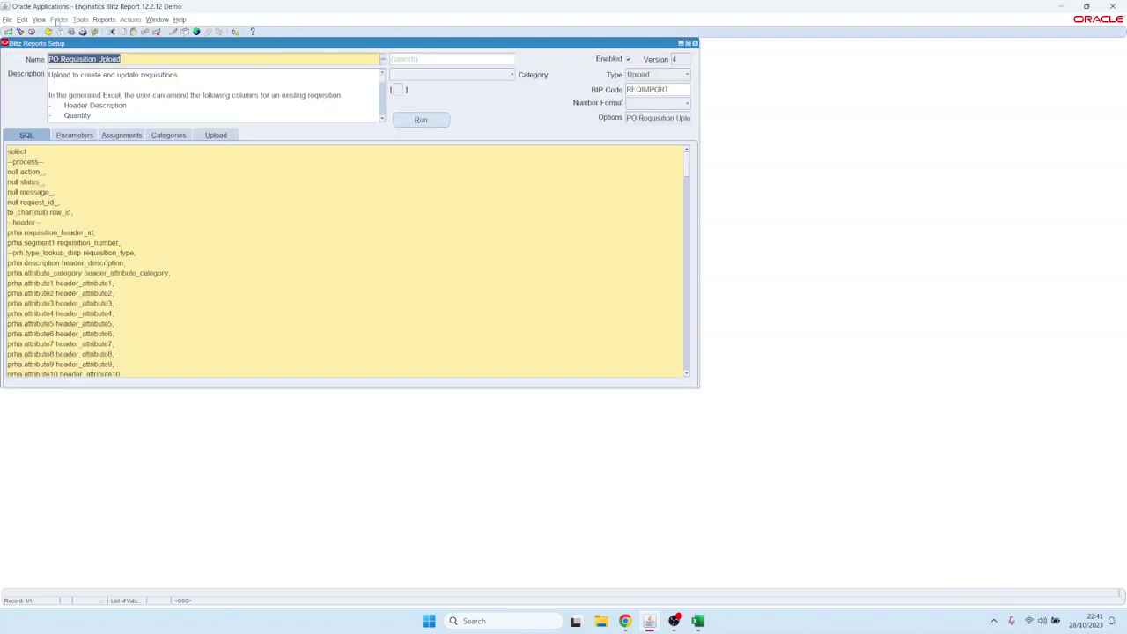
{"action": "left_click", "coordinate": [80, 20]}
{"action": "left_click", "coordinate": [88, 85]}
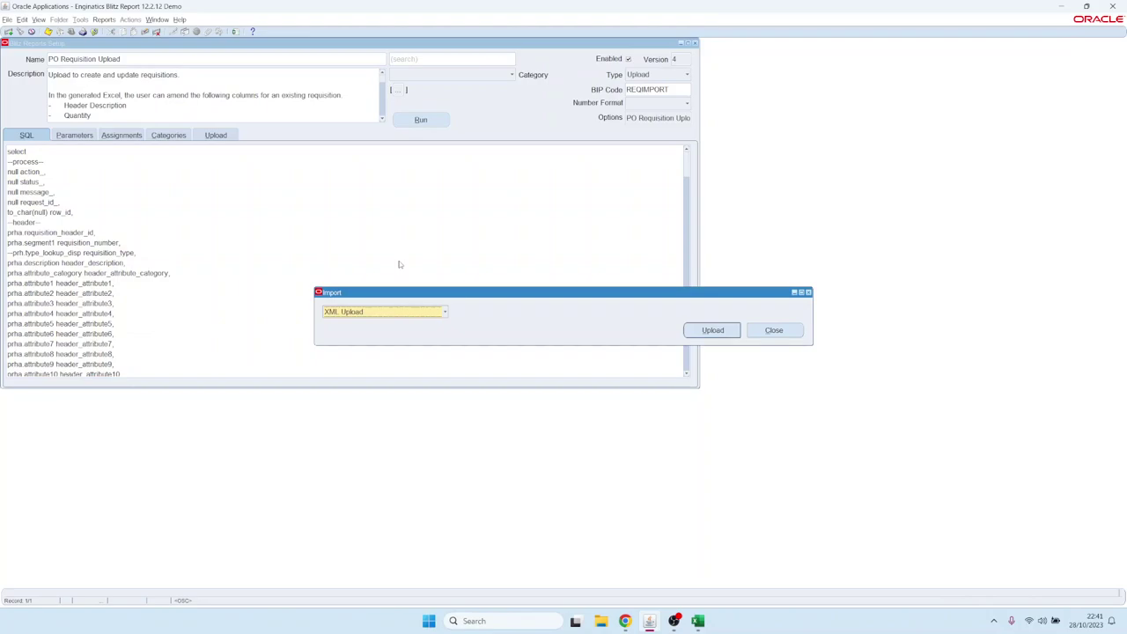
{"action": "left_click", "coordinate": [409, 314]}
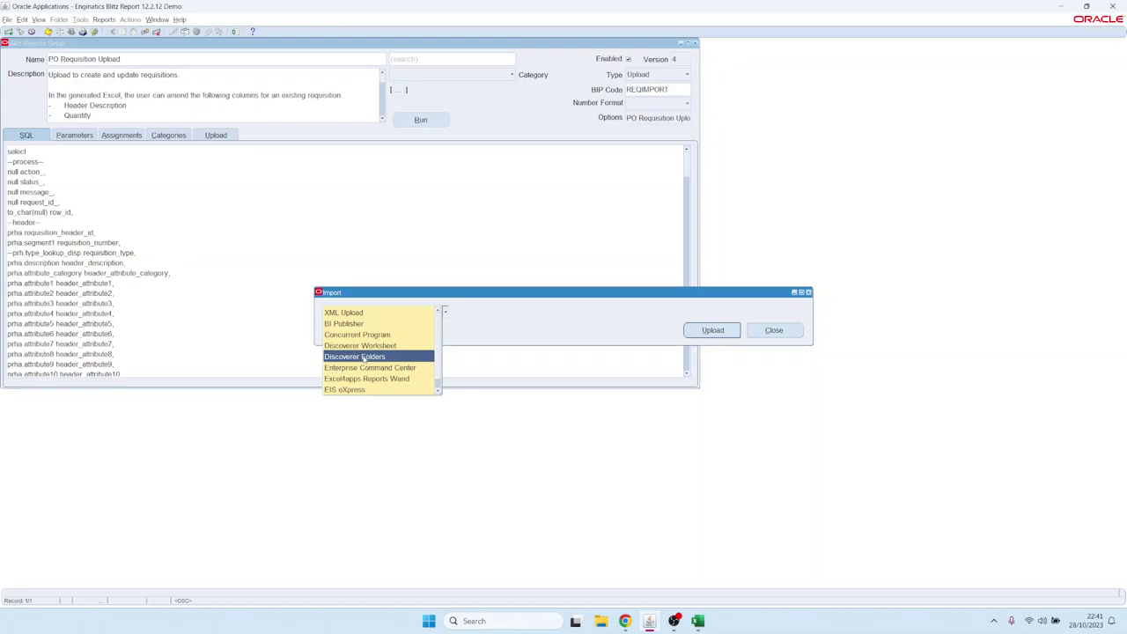
{"action": "left_click", "coordinate": [774, 334]}
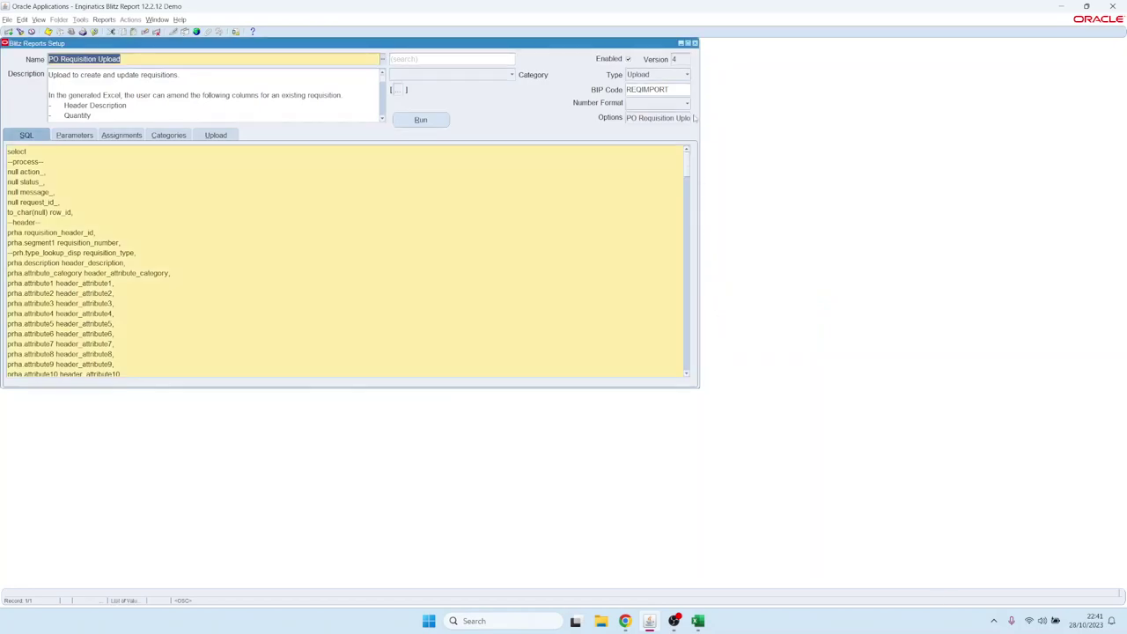
{"action": "left_click", "coordinate": [694, 43]}
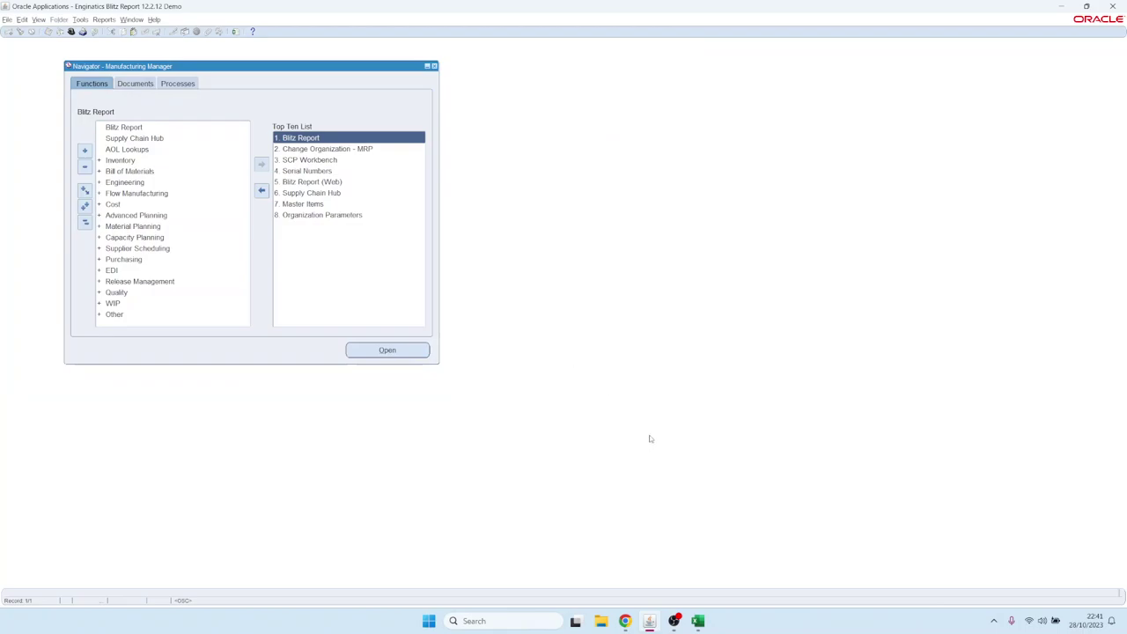
Switch to the Home page in Google Chrome.
{"action": "mouse_move", "coordinate": [627, 621]}
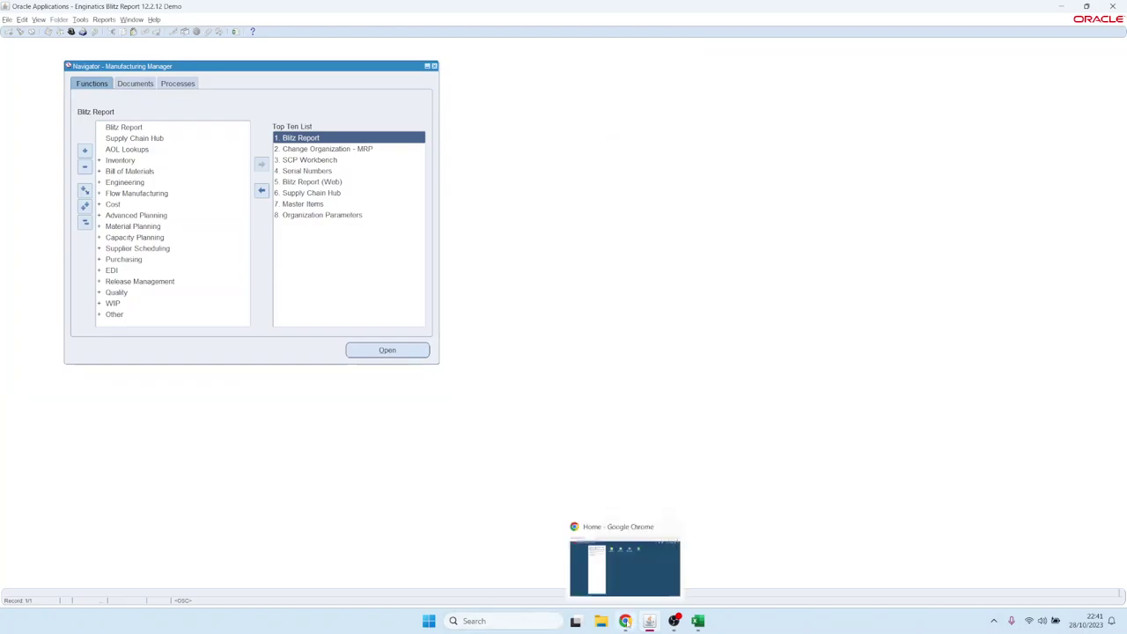